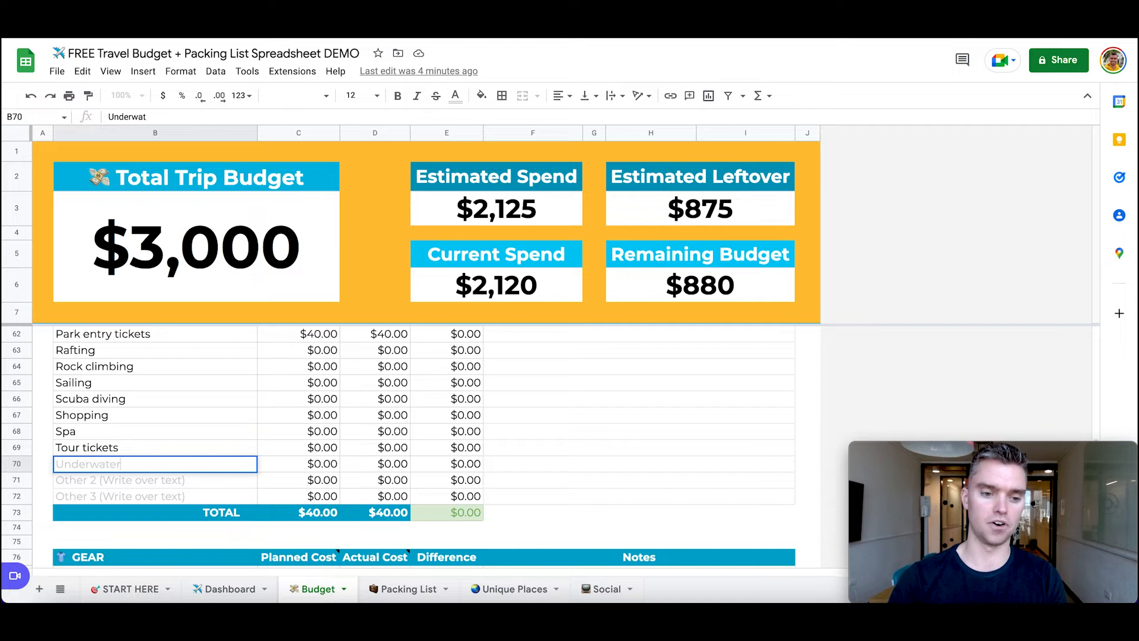
# Step: Finish naming the first custom activity row, below Tour tickets, "Underwater basket weaving"
pyautogui.write('ing')
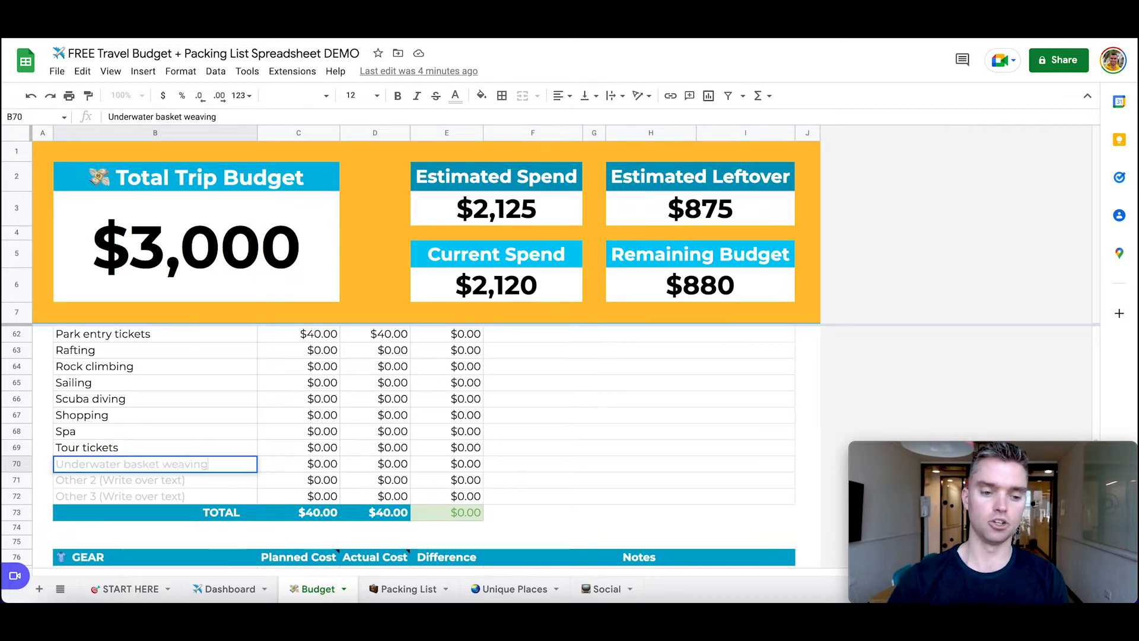
pyautogui.click(205, 438)
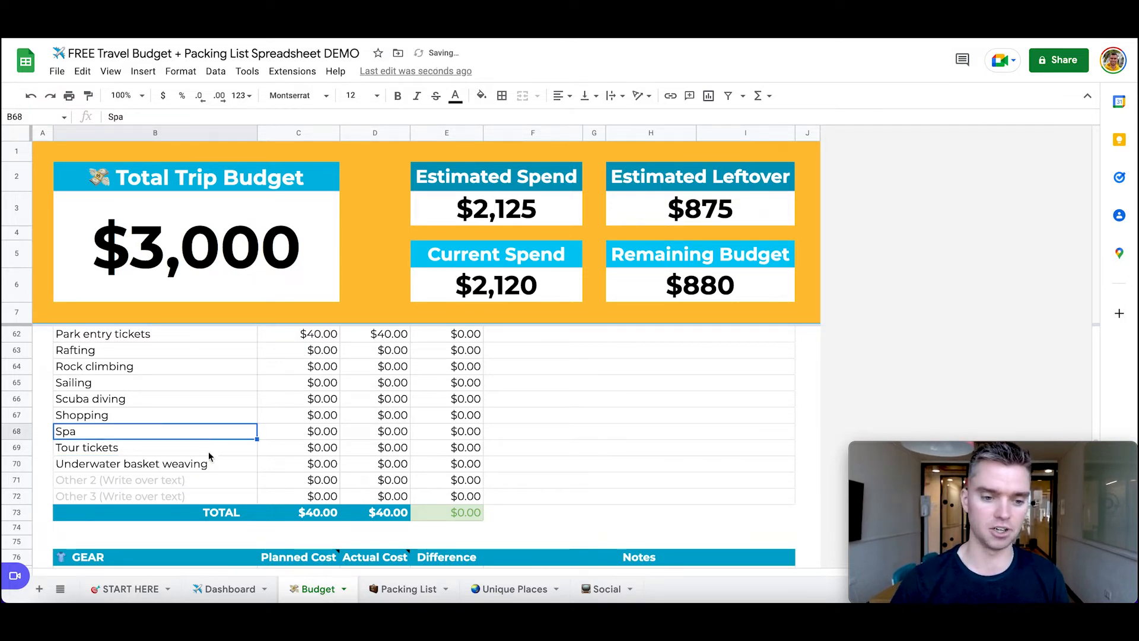
# Step: Enter a planned cost of 50 and an actual cost of 150 for Underwater basket weaving
pyautogui.click(326, 464)
pyautogui.scroll(2, 326, 465)
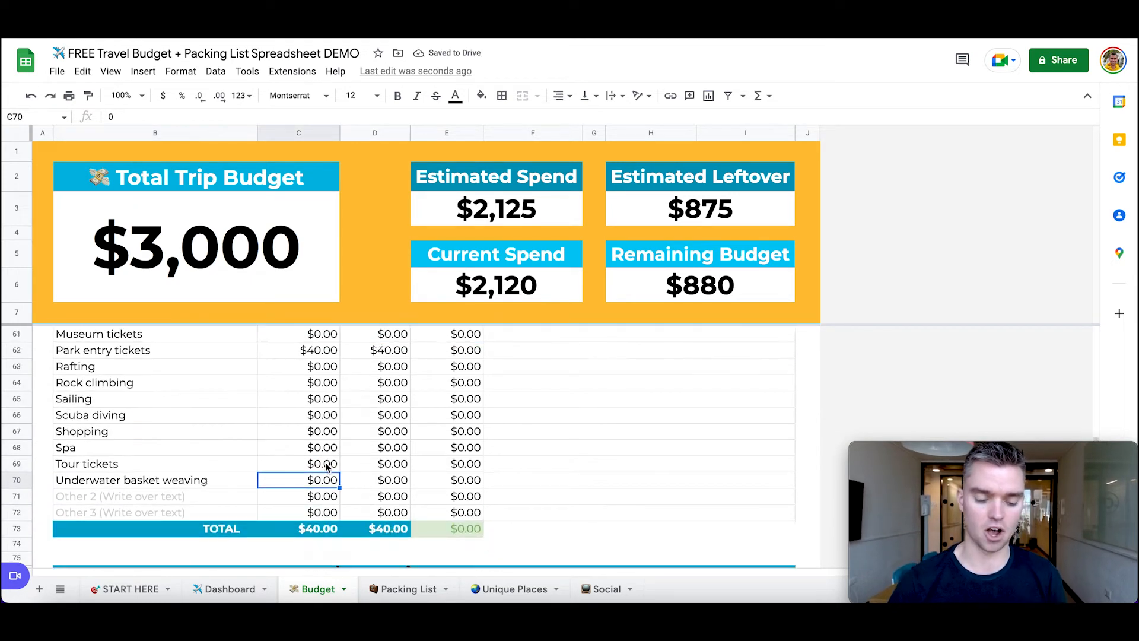
pyautogui.write('50')
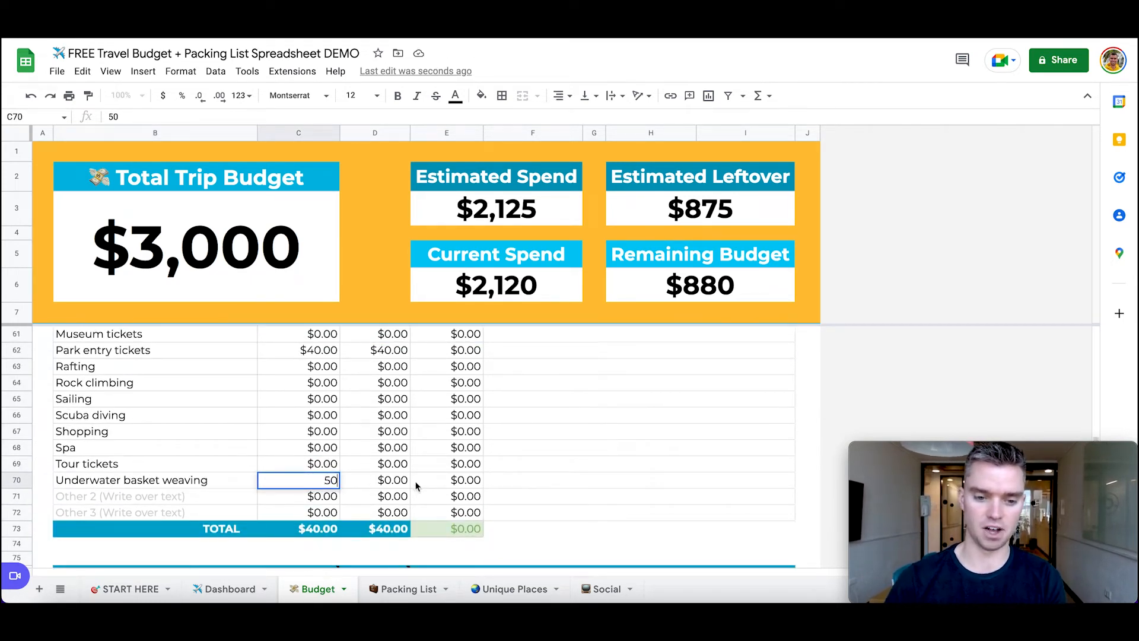
pyautogui.click(387, 483)
pyautogui.write('150')
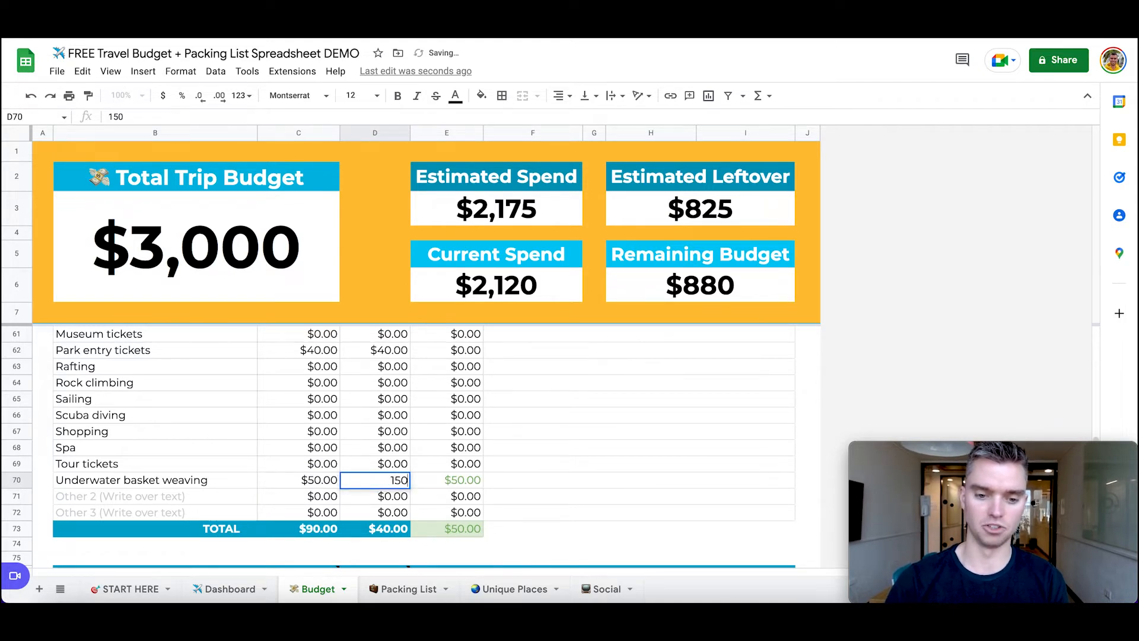
pyautogui.click(388, 433)
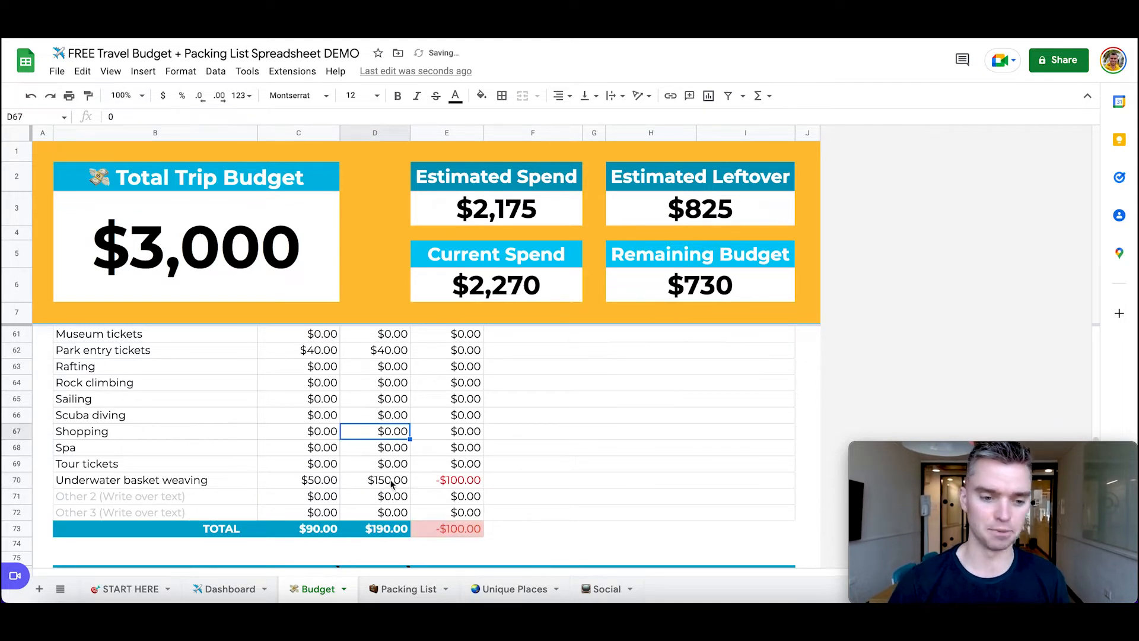
# Step: Reset the planned and actual costs of Underwater basket weaving to 0
pyautogui.click(229, 483)
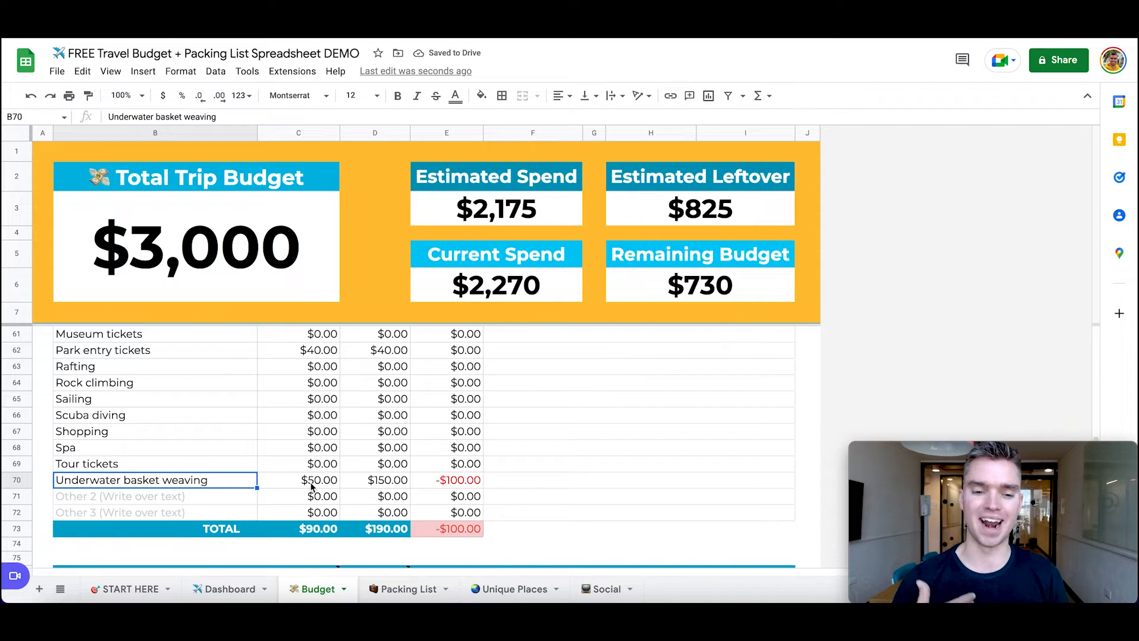
pyautogui.moveTo(311, 481)
pyautogui.mouseDown()
pyautogui.moveTo(356, 481)
pyautogui.moveTo(377, 465)
pyautogui.moveTo(325, 485)
pyautogui.mouseUp()
pyautogui.hotkey('ctrl', 'c')
pyautogui.hotkey('ctrl', 'v')
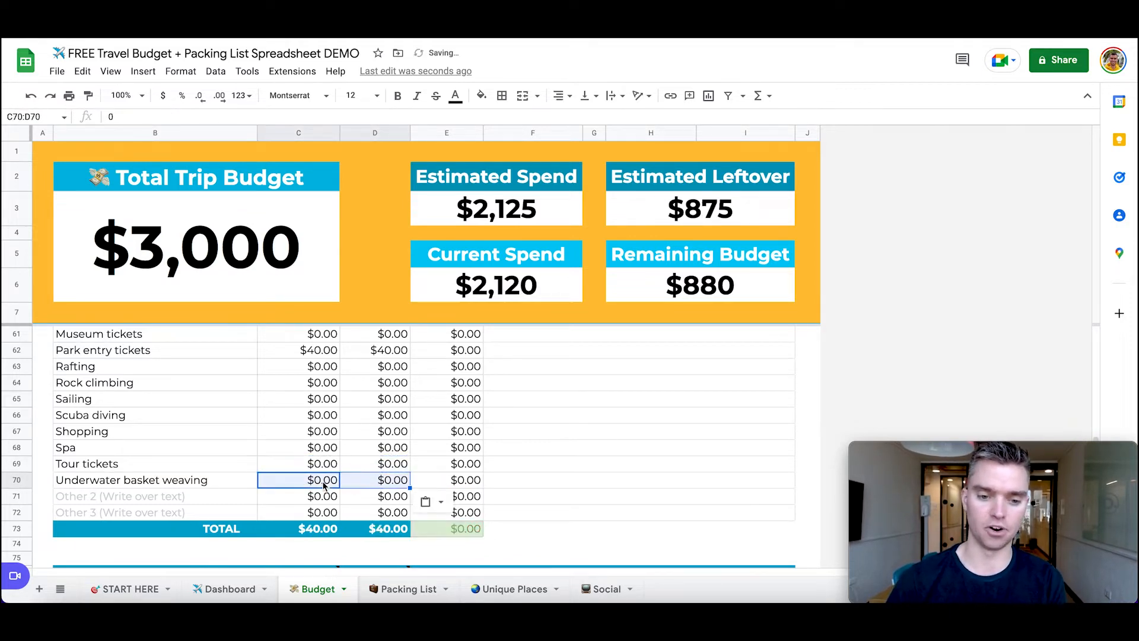
pyautogui.click(207, 480)
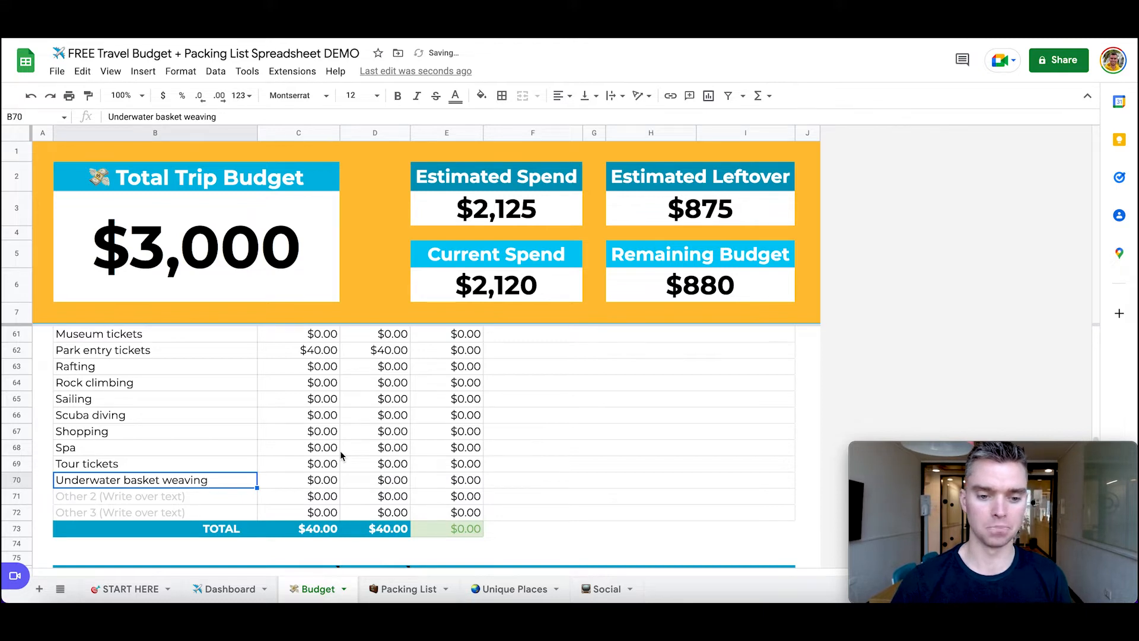
# Step: Review the Gear and Other expense sections of the budget, including the Unexpected Expenses row
pyautogui.scroll(-5, 340, 455)
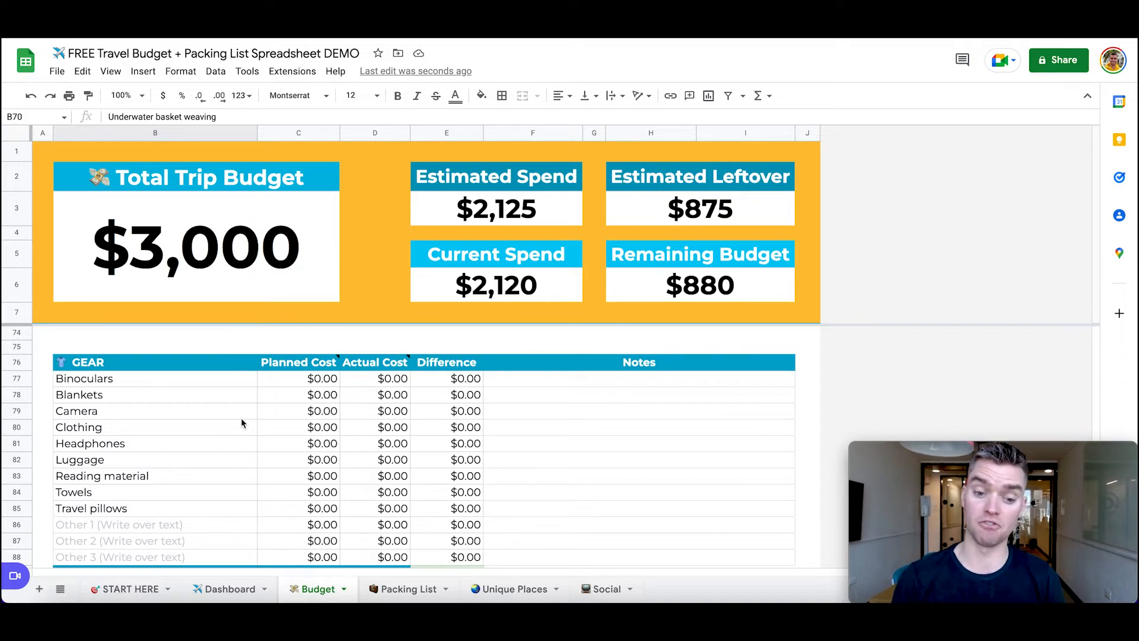
pyautogui.scroll(-5, 240, 418)
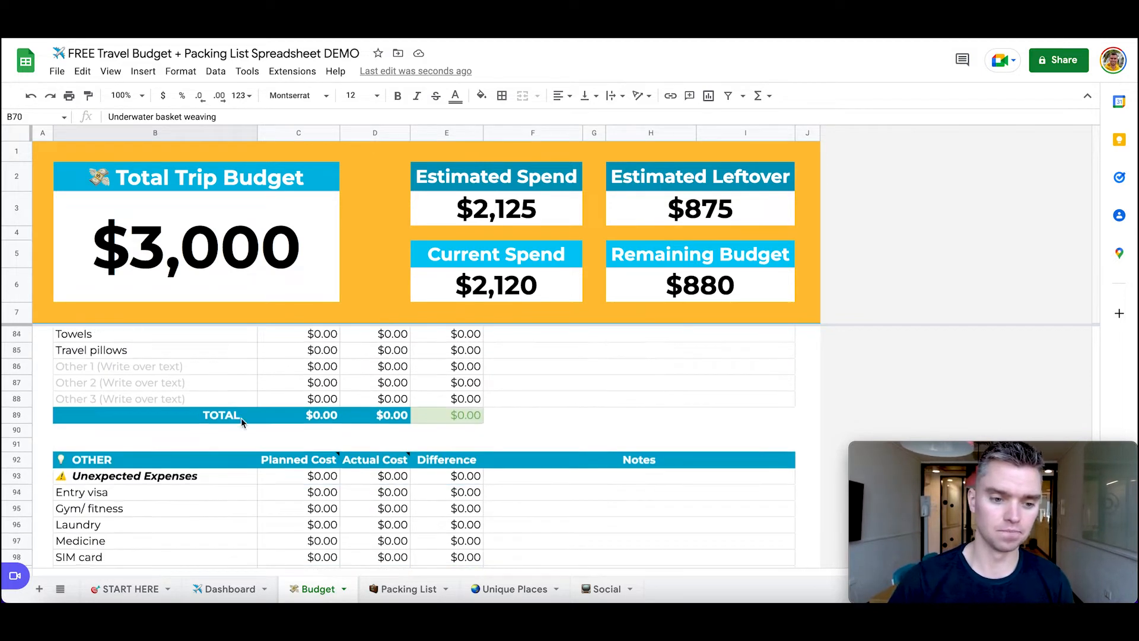
pyautogui.scroll(-1, 224, 427)
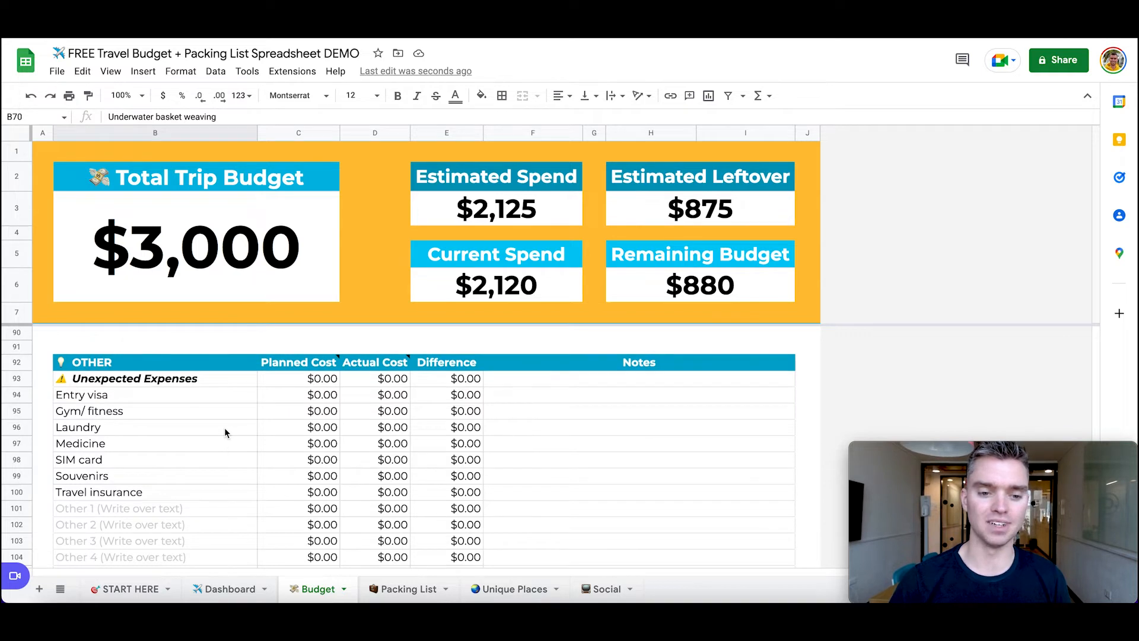
pyautogui.click(208, 379)
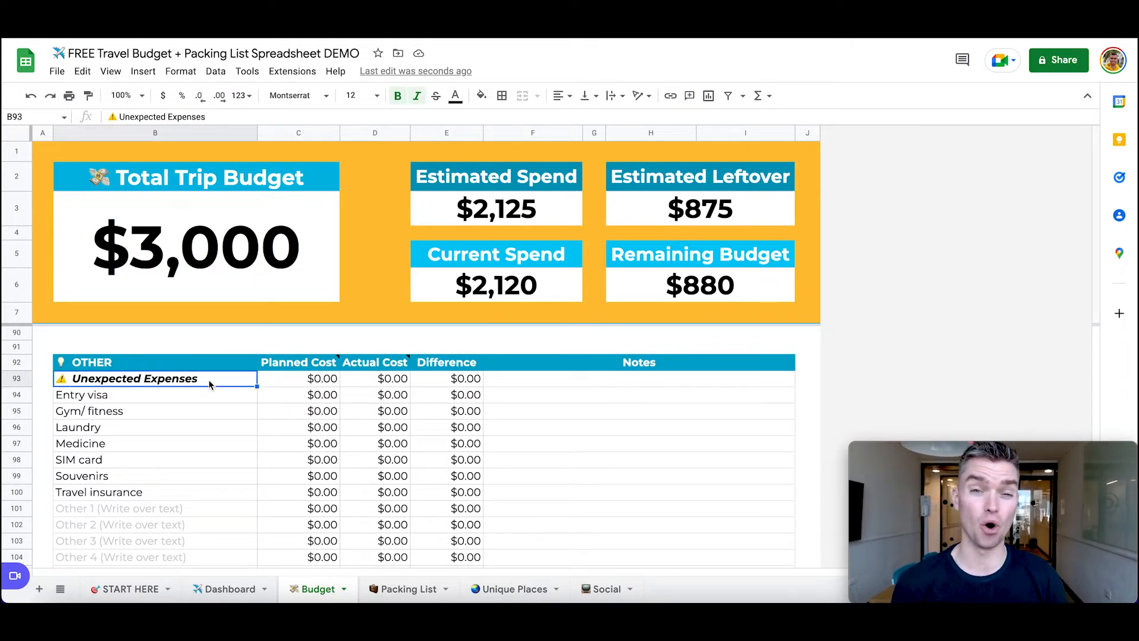
pyautogui.click(286, 380)
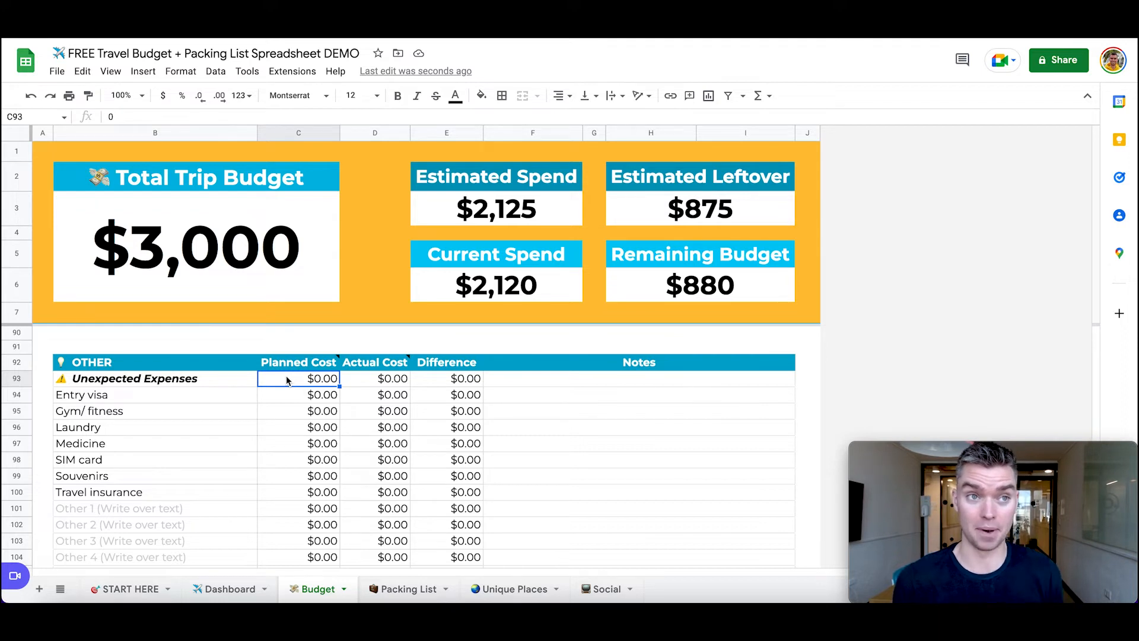
pyautogui.press('Left')
pyautogui.scroll(-3, 290, 403)
pyautogui.scroll(3, 322, 427)
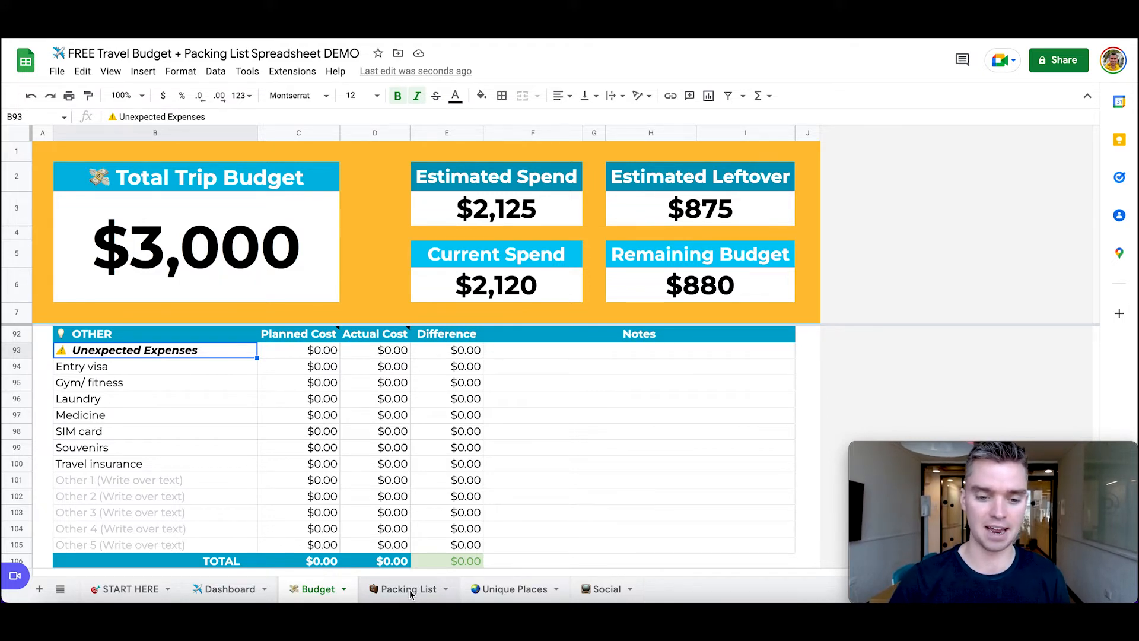
# Step: Open the Packing List sheet and look through its item categories from Clothing to Other
pyautogui.click(410, 590)
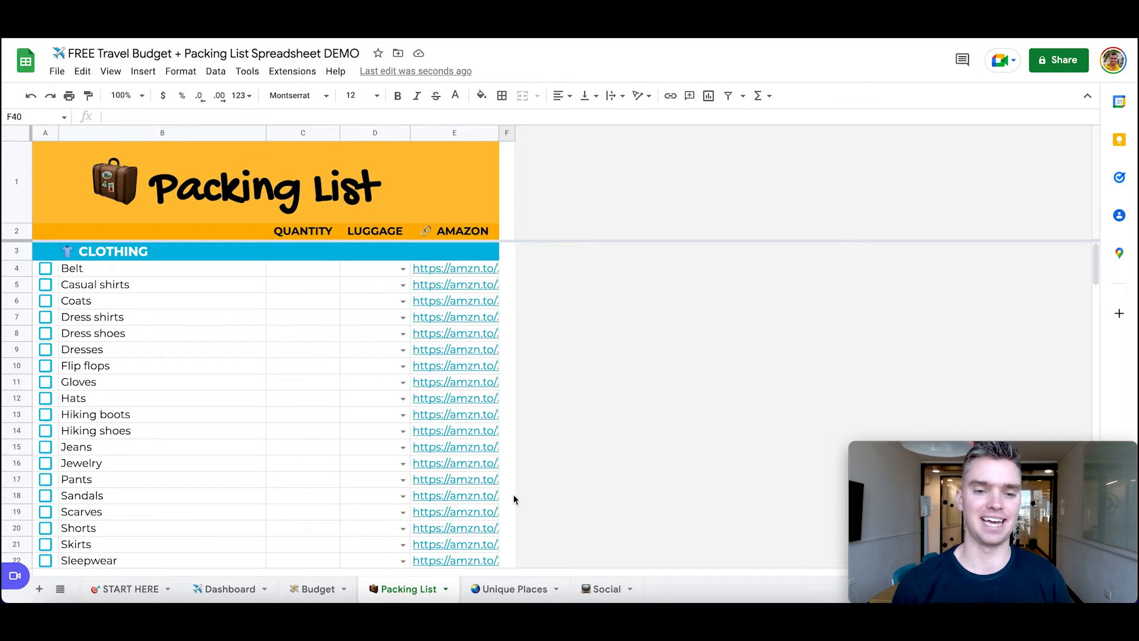
pyautogui.click(176, 337)
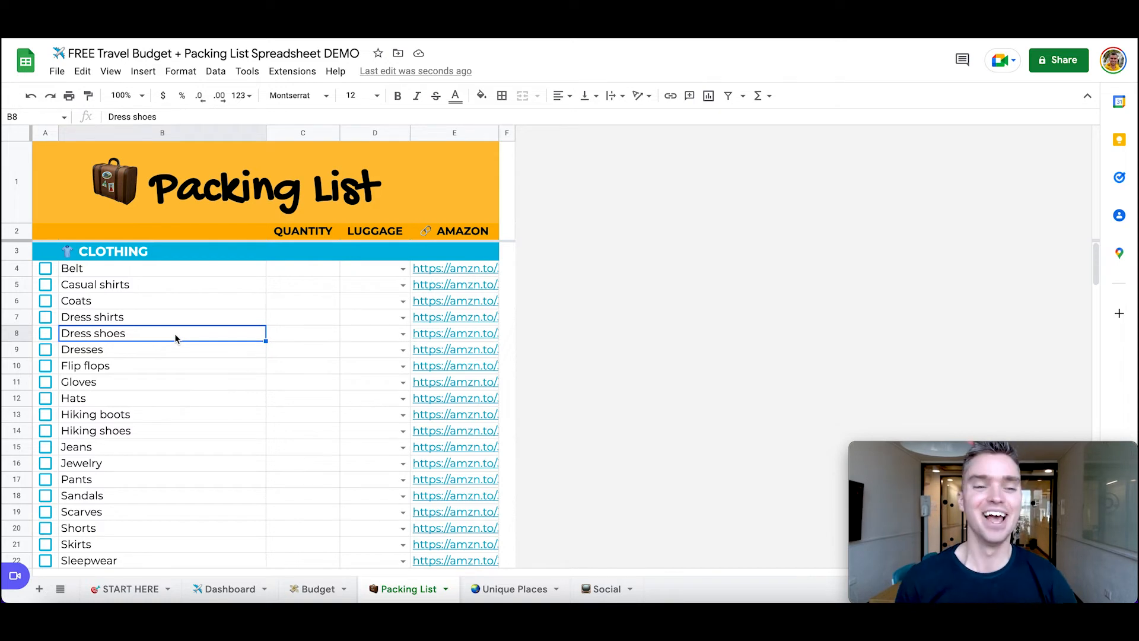
pyautogui.click(167, 283)
pyautogui.scroll(-3, 215, 356)
pyautogui.scroll(-7, 215, 356)
pyautogui.scroll(-10, 216, 356)
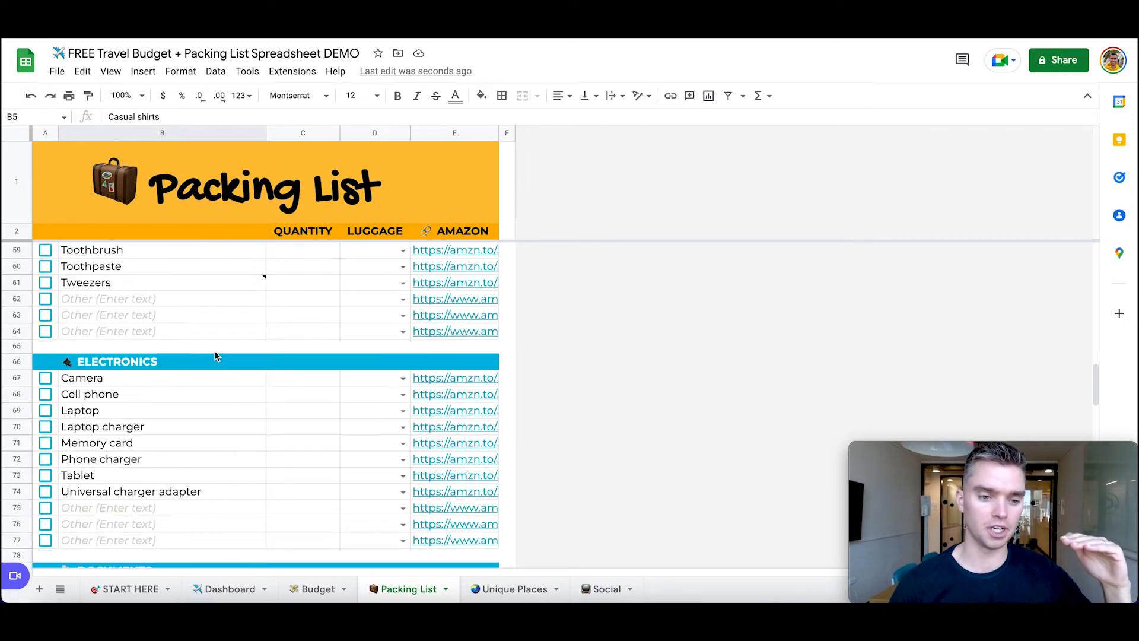
pyautogui.scroll(-12, 215, 356)
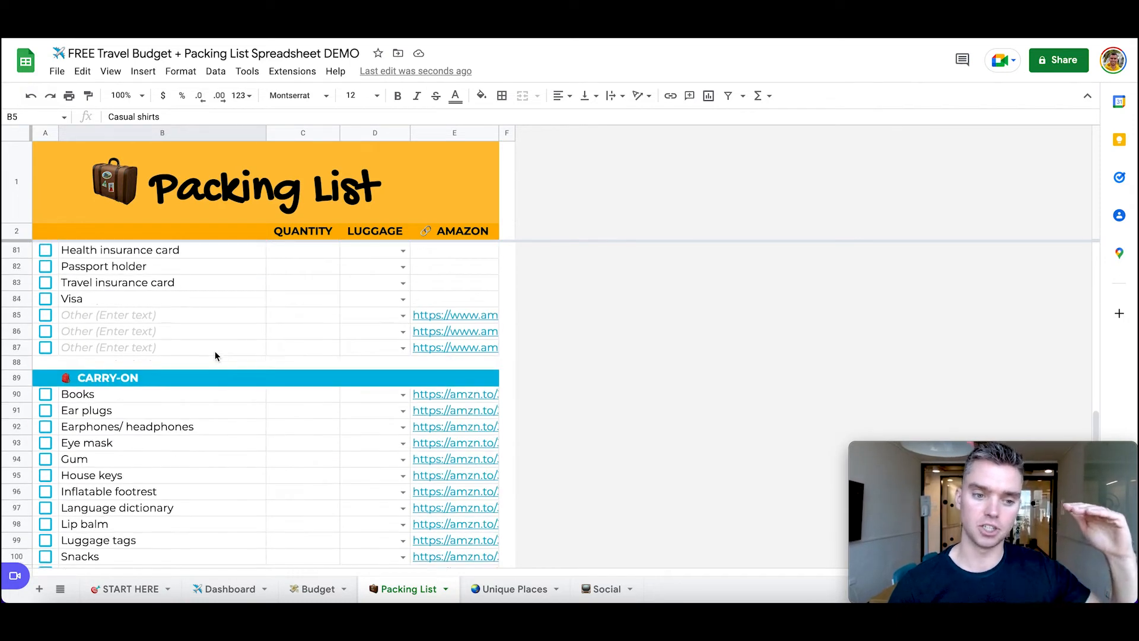
pyautogui.scroll(-6, 215, 356)
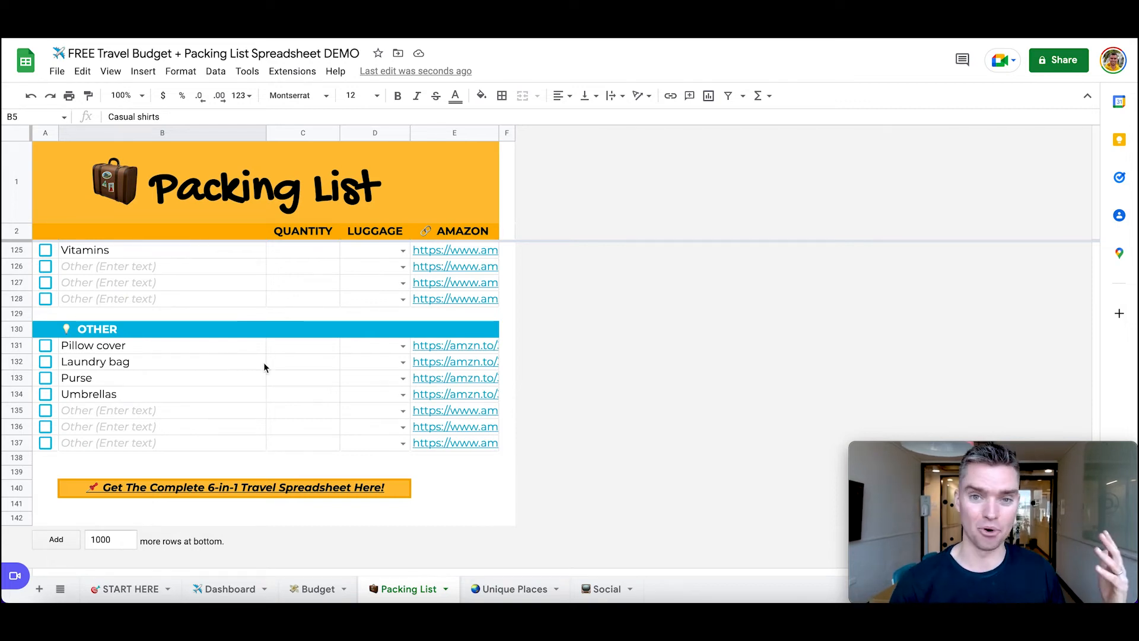
pyautogui.scroll(20, 263, 361)
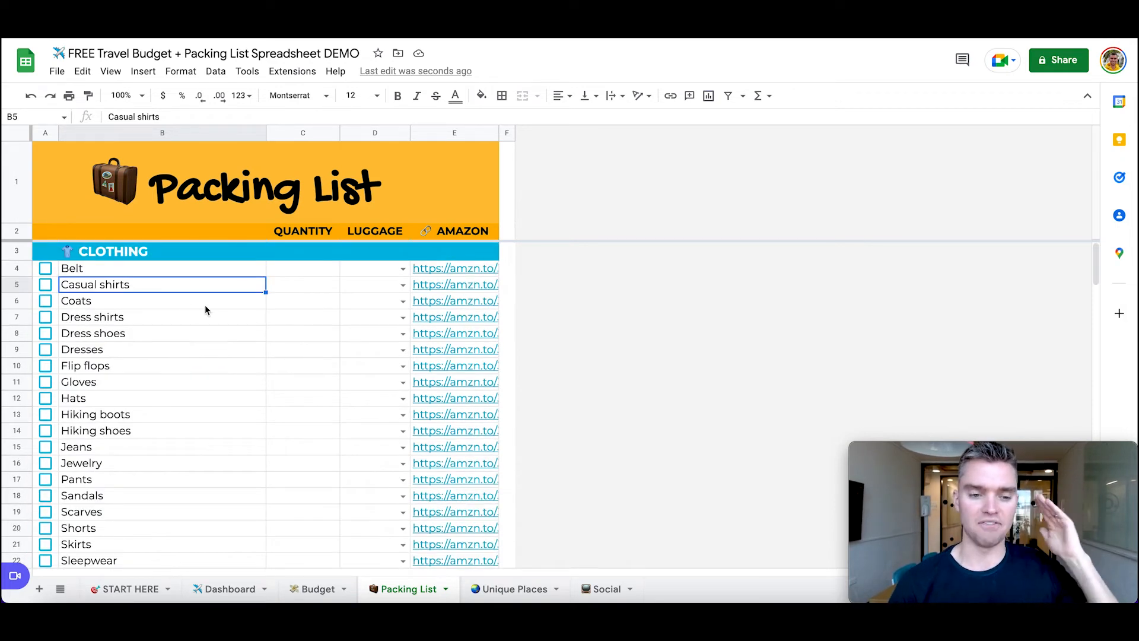
pyautogui.click(173, 129)
pyautogui.click(228, 362)
# Step: Set the quantity of Belt to 2 in the Clothing section of the packing list
pyautogui.click(289, 294)
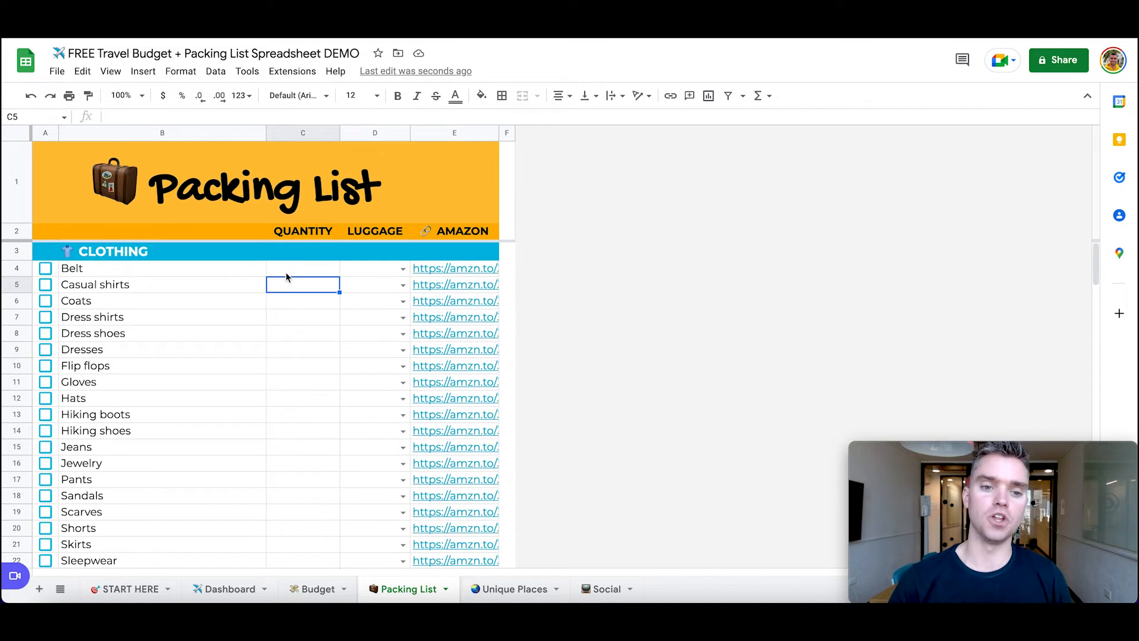
pyautogui.click(286, 272)
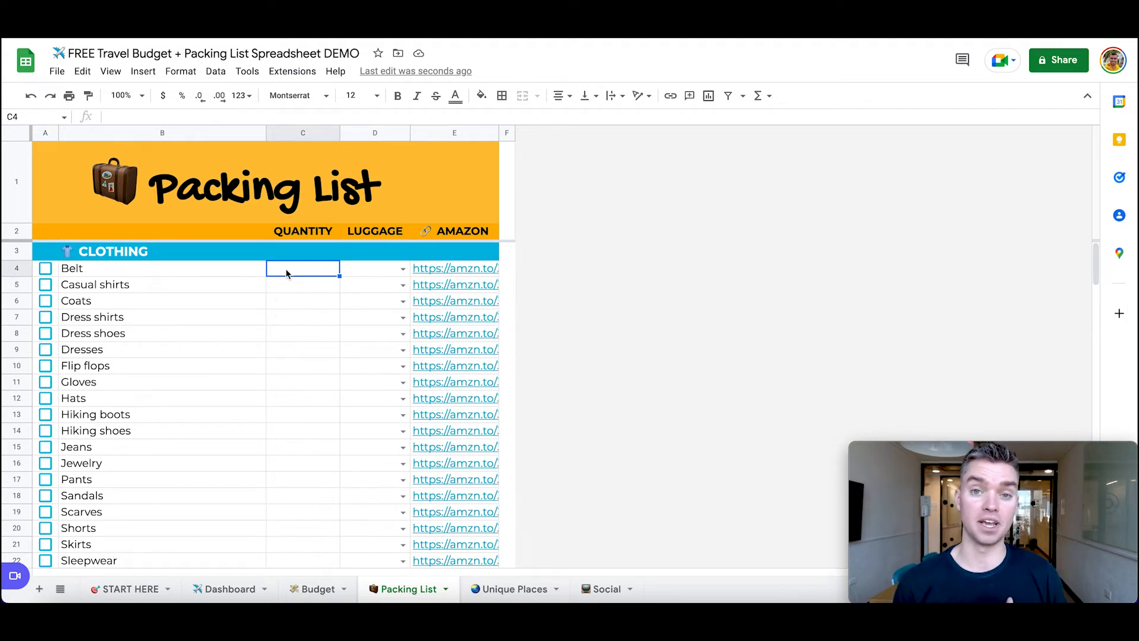
pyautogui.write('2')
pyautogui.click(287, 333)
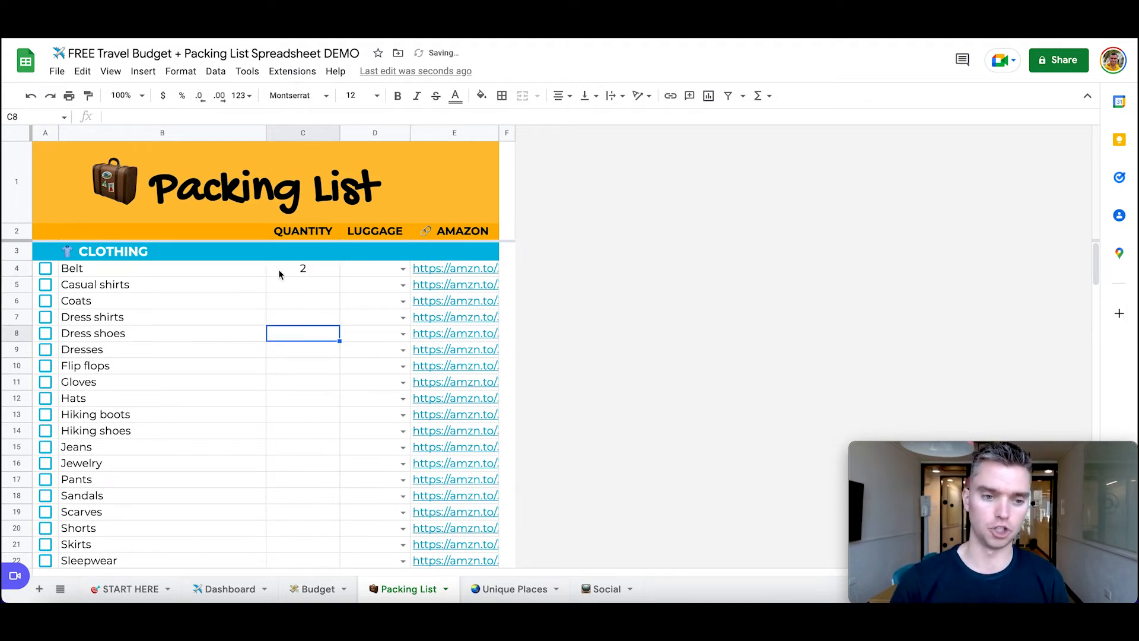
# Step: Set the luggage type for Belt to Carry-on
pyautogui.click(361, 274)
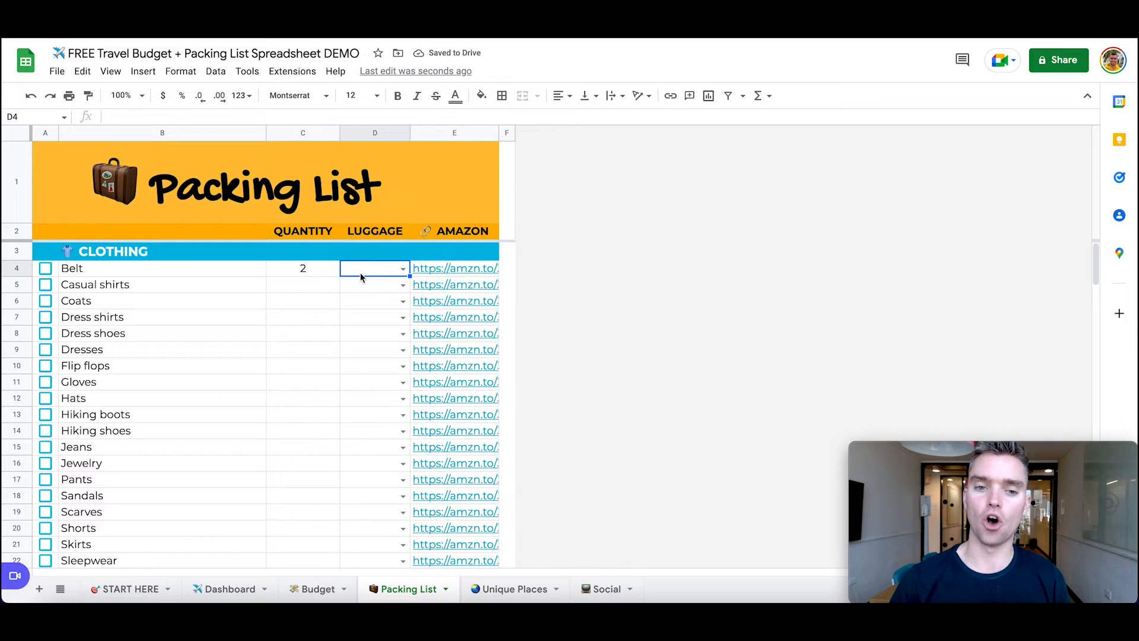
pyautogui.click(373, 136)
pyautogui.click(356, 332)
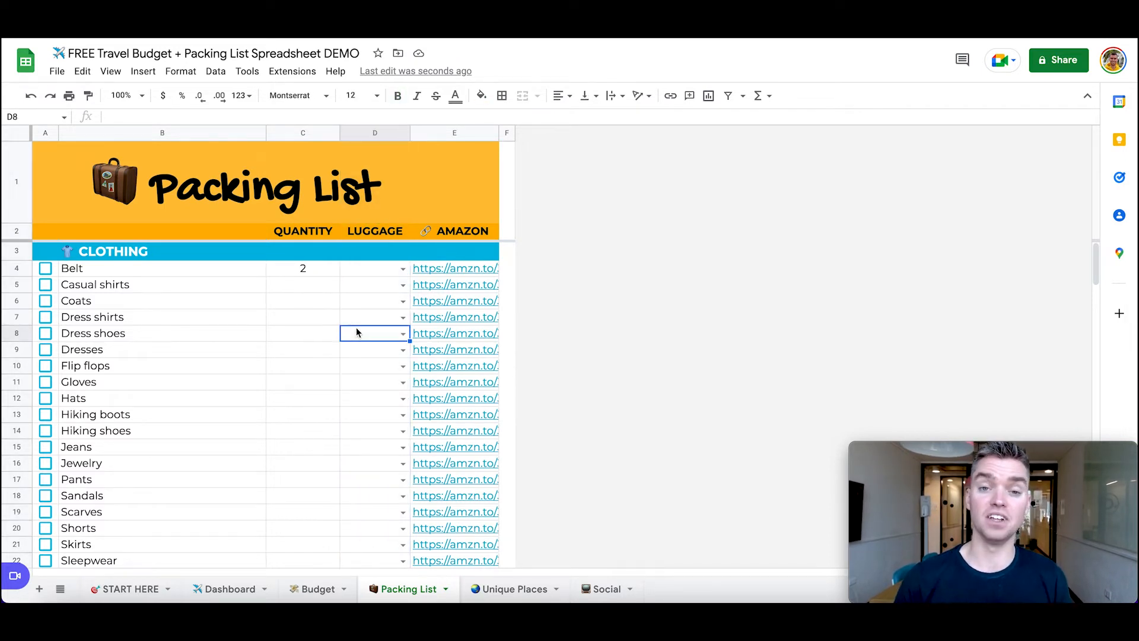
pyautogui.click(375, 267)
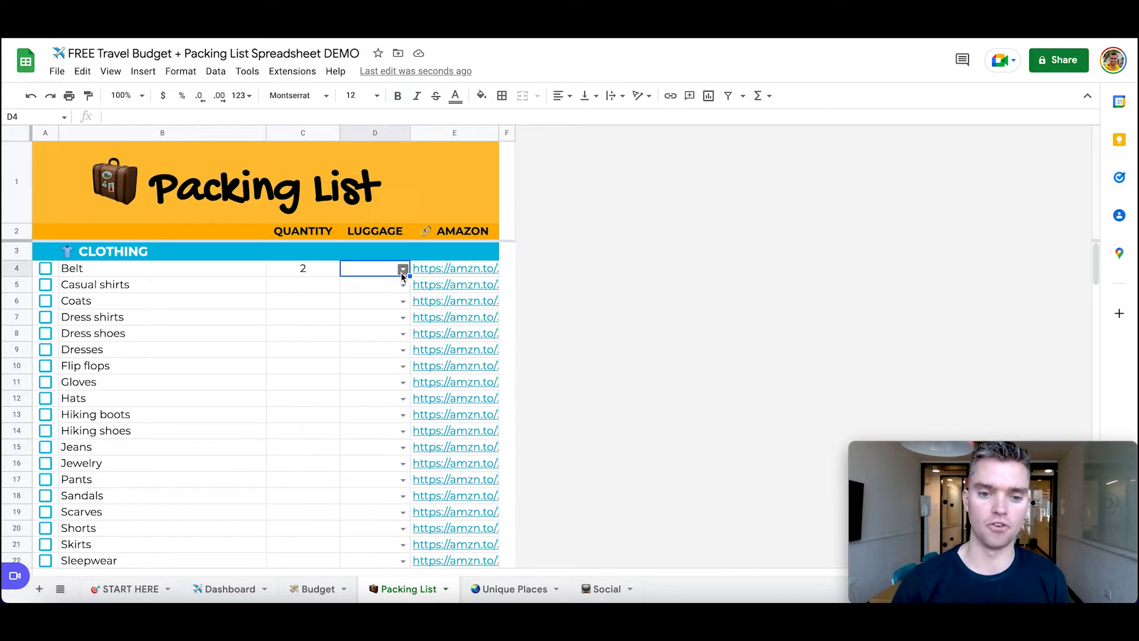
pyautogui.click(403, 269)
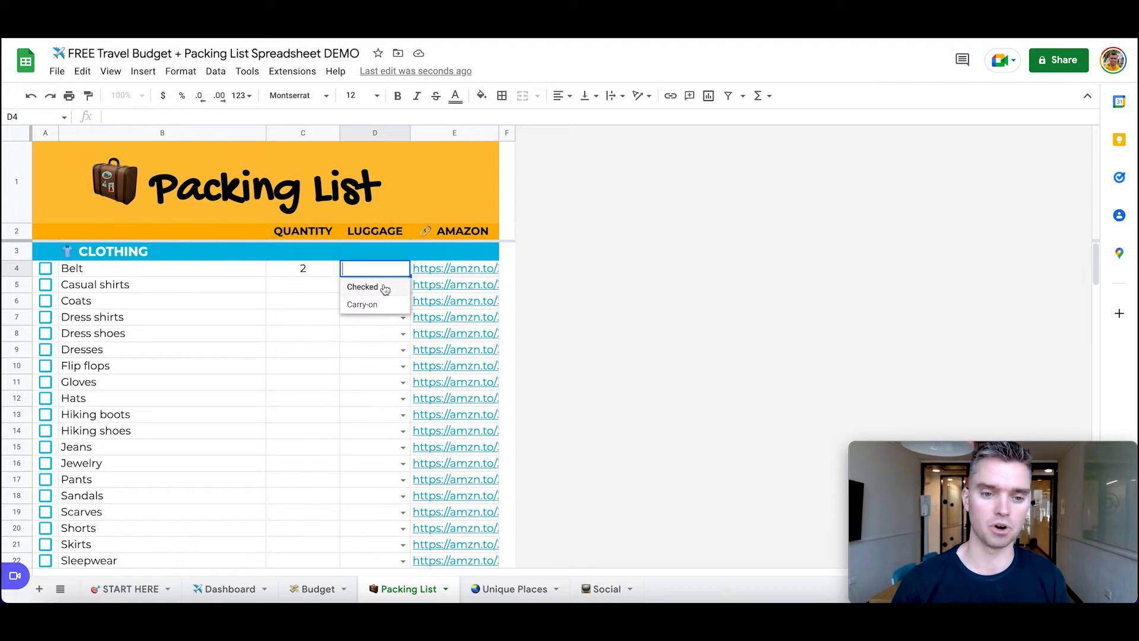
pyautogui.click(379, 304)
pyautogui.click(323, 303)
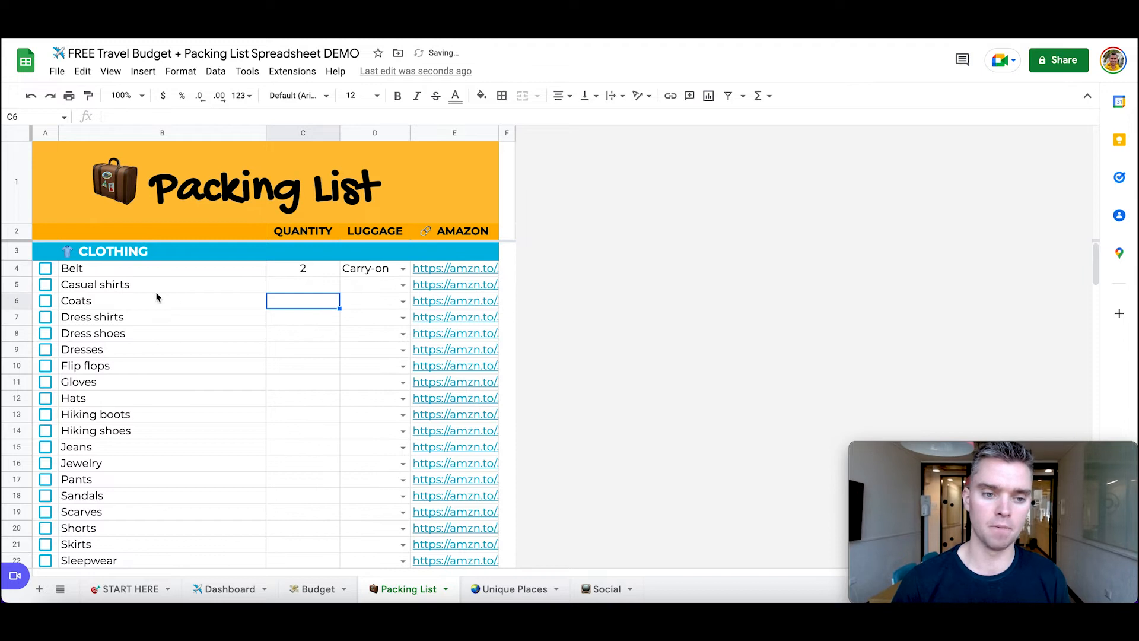
# Step: Give Casual shirts a quantity of 3 and set their luggage type to Checked
pyautogui.click(308, 287)
pyautogui.write('3')
pyautogui.click(326, 338)
pyautogui.click(381, 272)
pyautogui.click(375, 287)
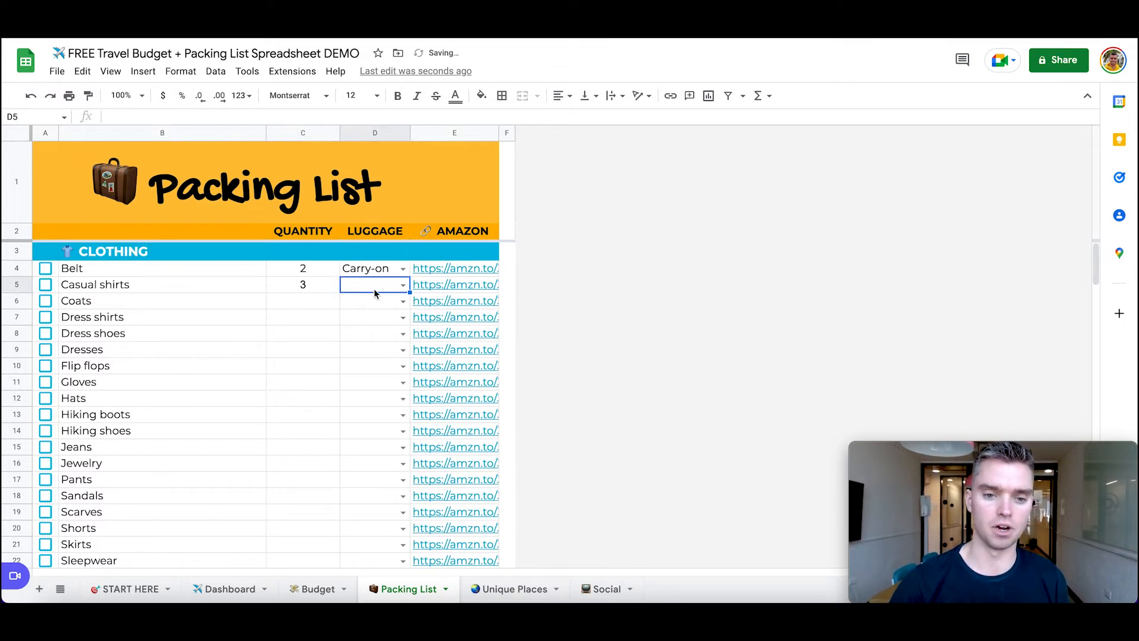
pyautogui.click(403, 285)
pyautogui.click(363, 303)
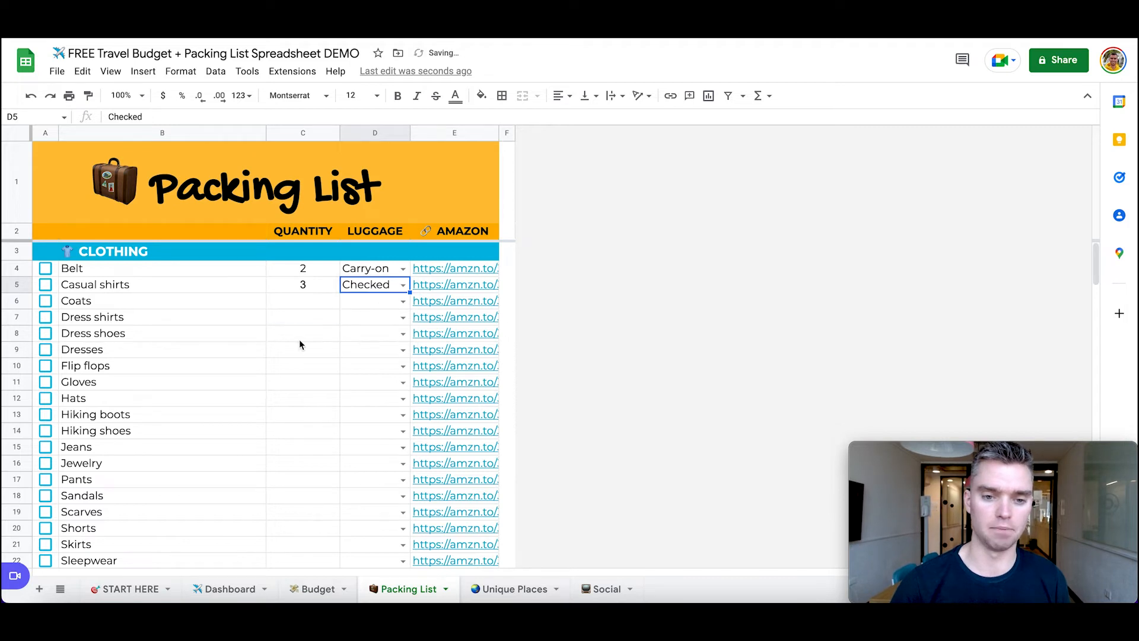
pyautogui.click(299, 336)
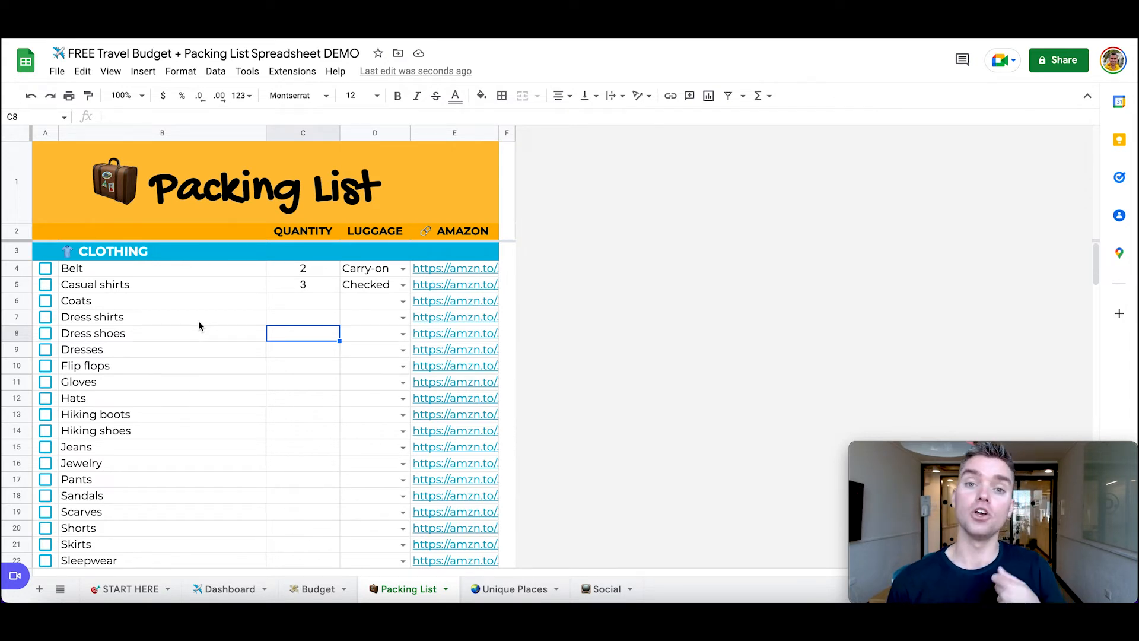
# Step: Mark Casual shirts, Hats and Sandals as packed in the Clothing checklist
pyautogui.click(45, 286)
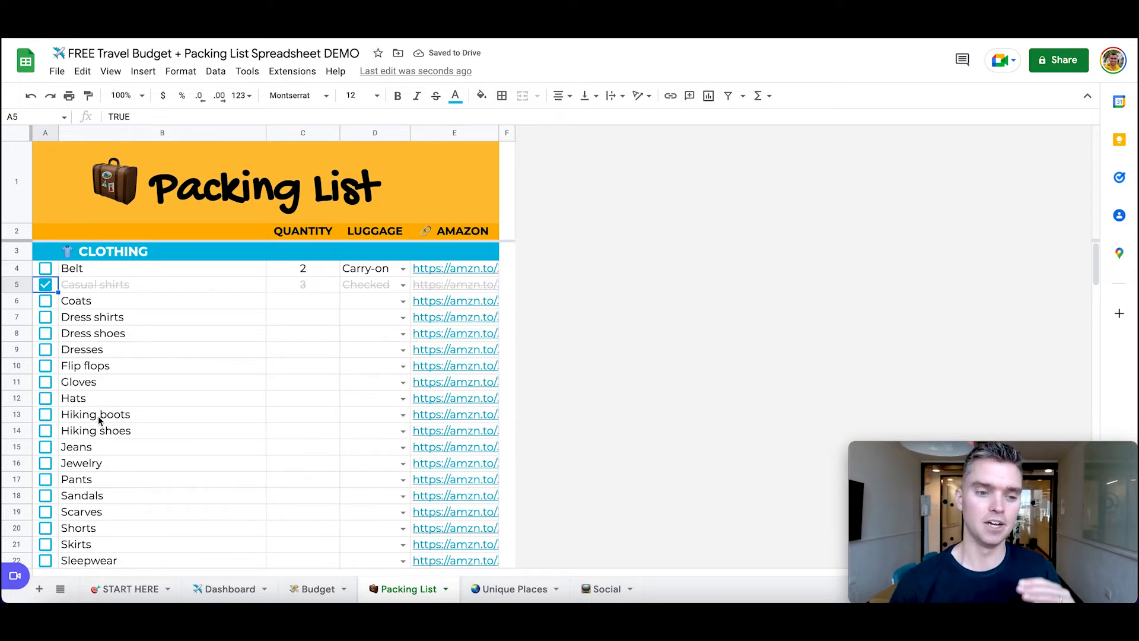
pyautogui.click(46, 398)
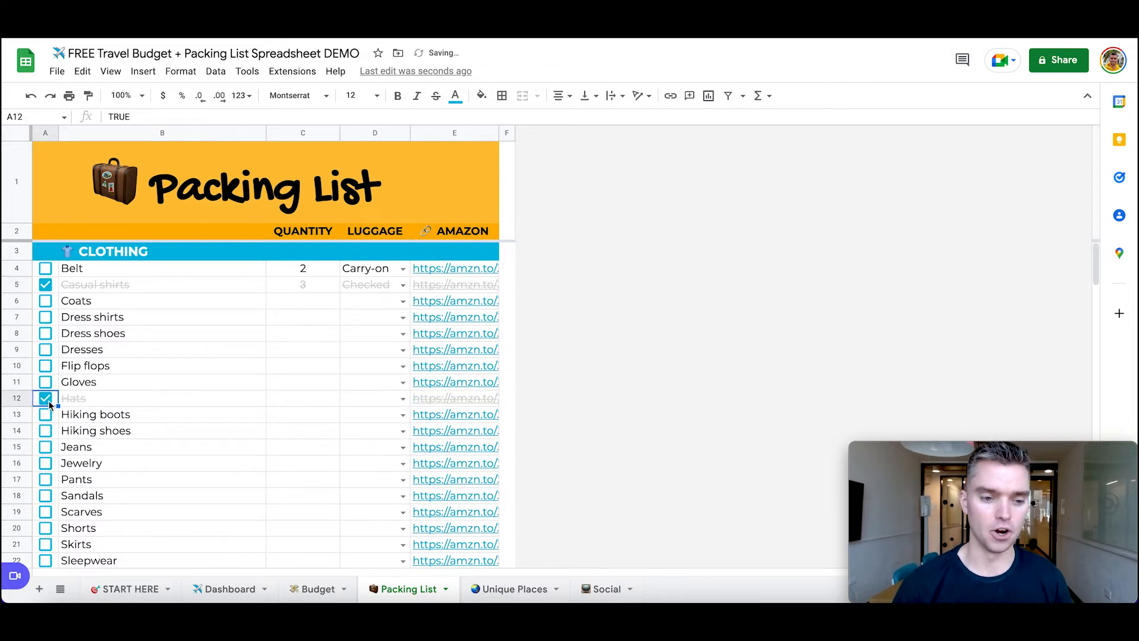
pyautogui.scroll(-2, 48, 403)
pyautogui.click(46, 396)
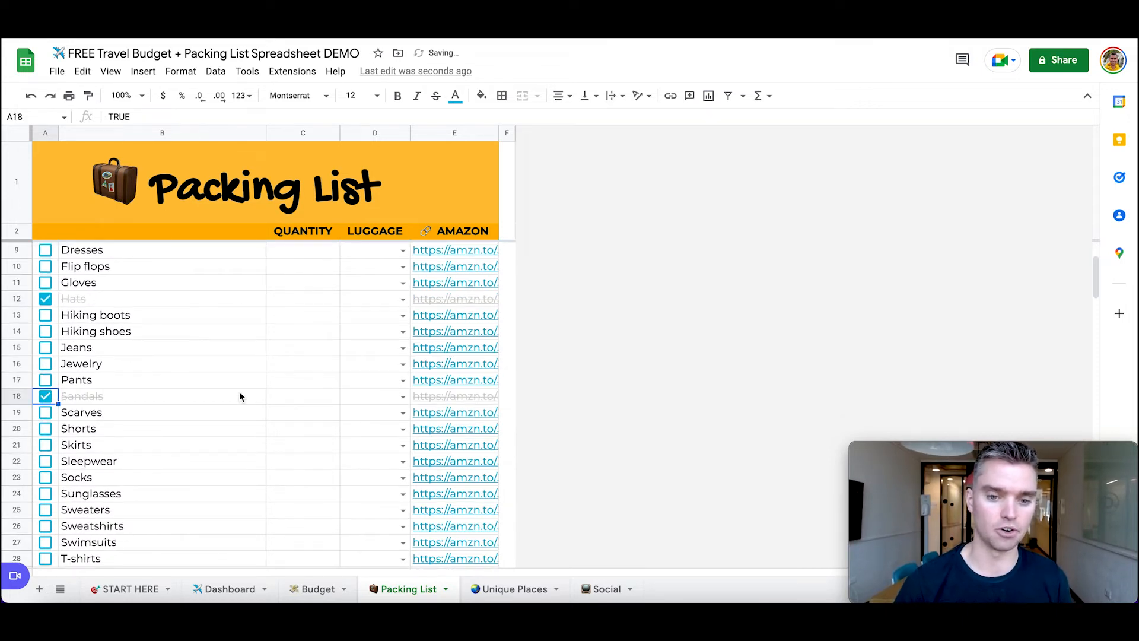
# Step: Clear the packed marks for Sandals and Hats in the Clothing checklist
pyautogui.scroll(2, 175, 398)
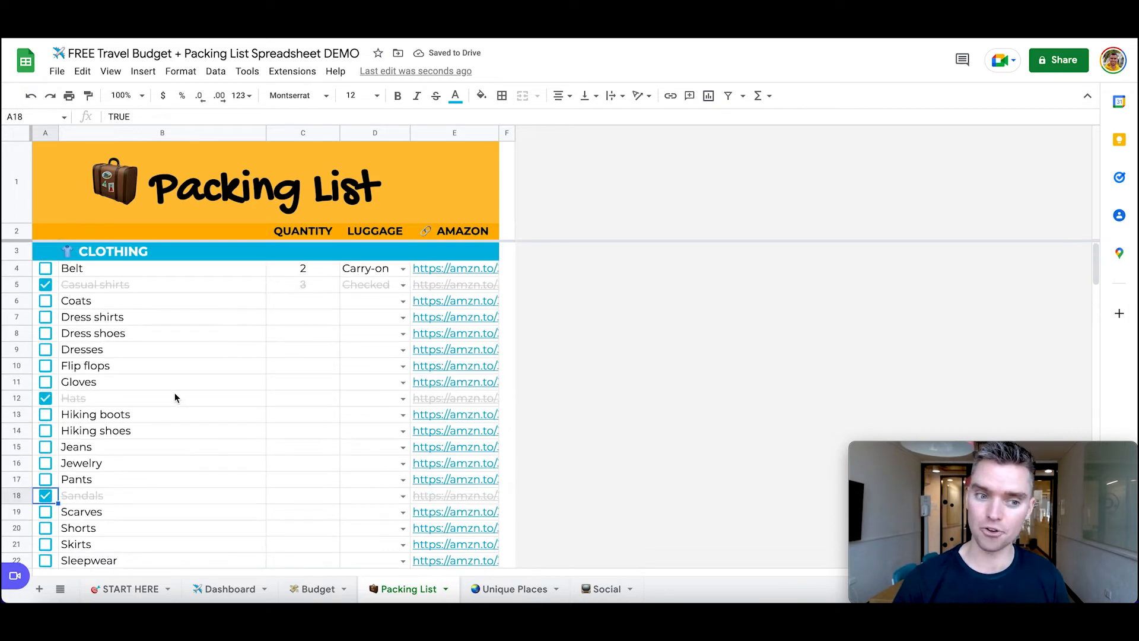
pyautogui.click(47, 497)
pyautogui.click(46, 399)
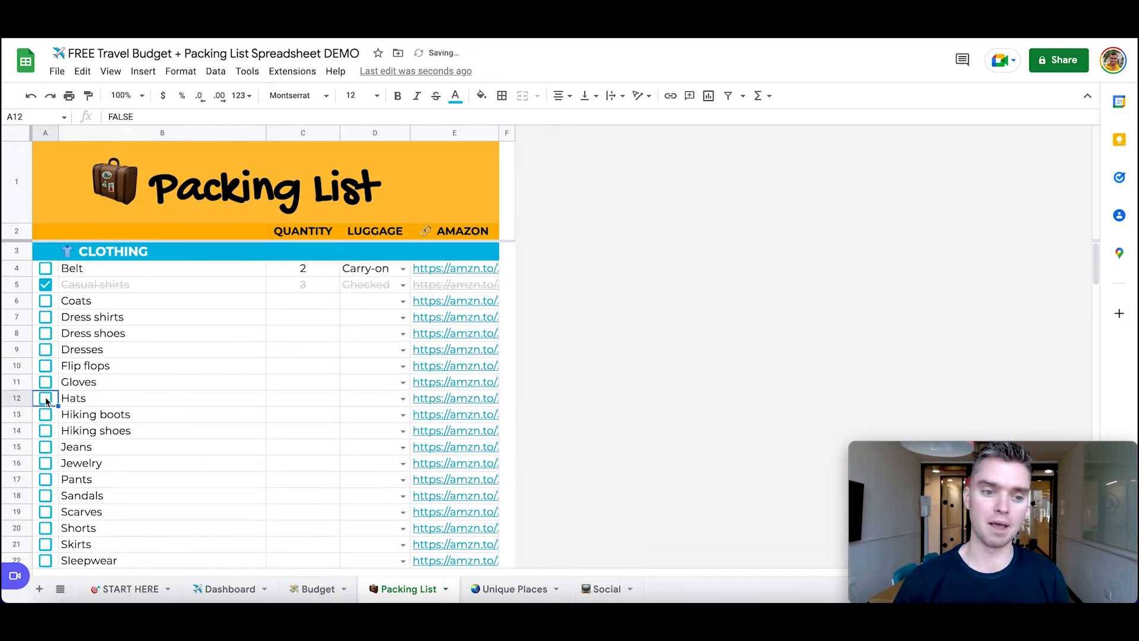
pyautogui.click(209, 322)
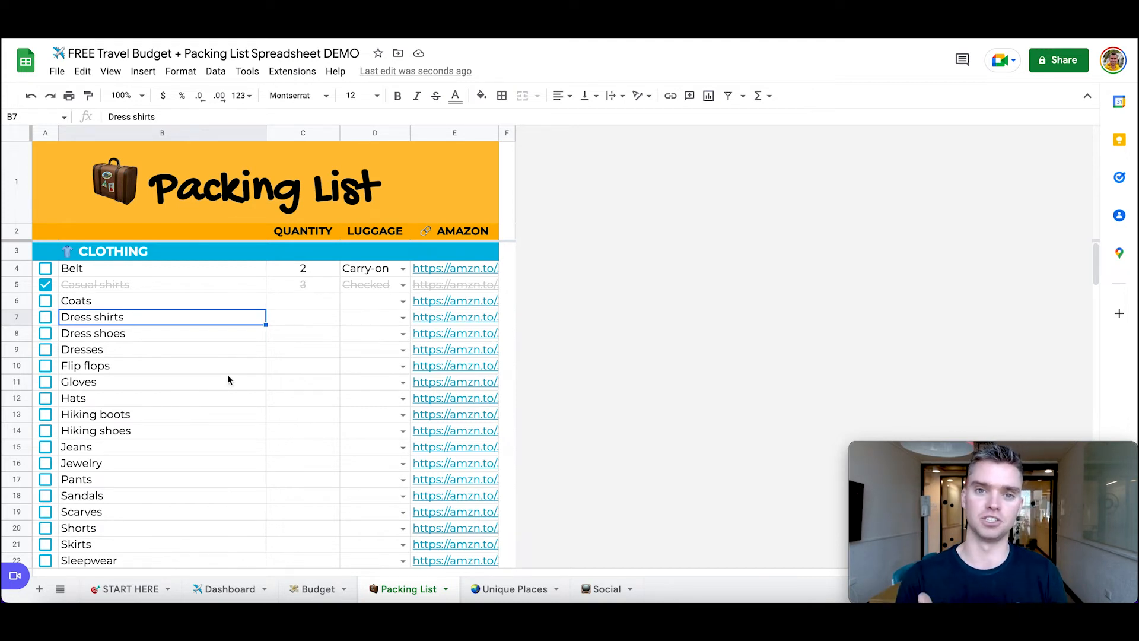
# Step: Open the Amazon link for Flip flops in the Clothing section and browse the product results
pyautogui.moveTo(465, 320)
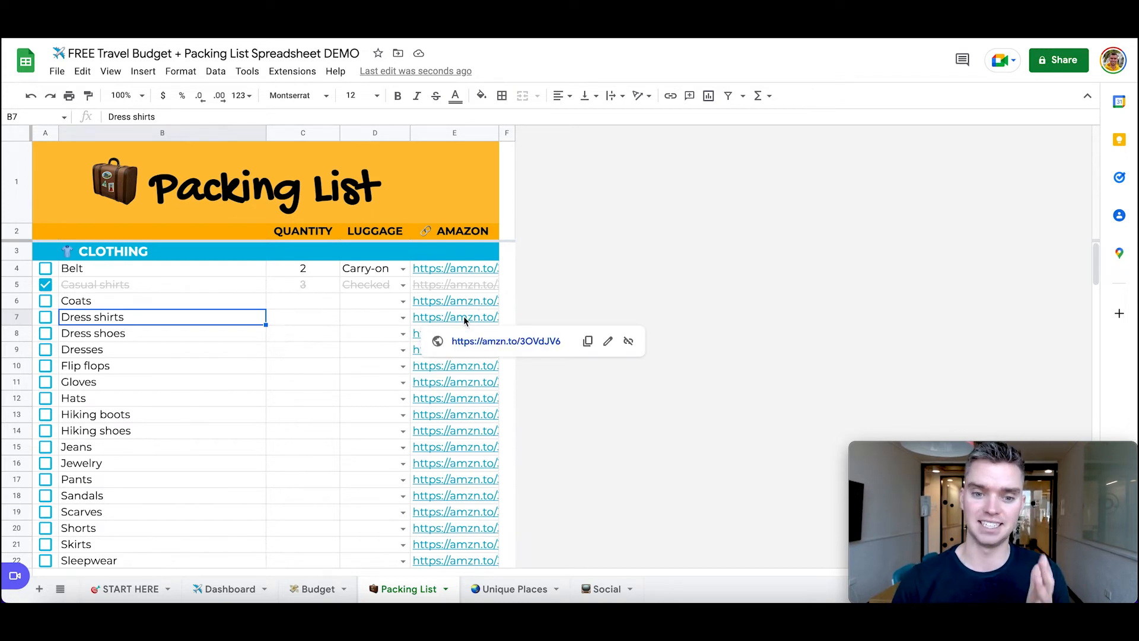
pyautogui.click(158, 356)
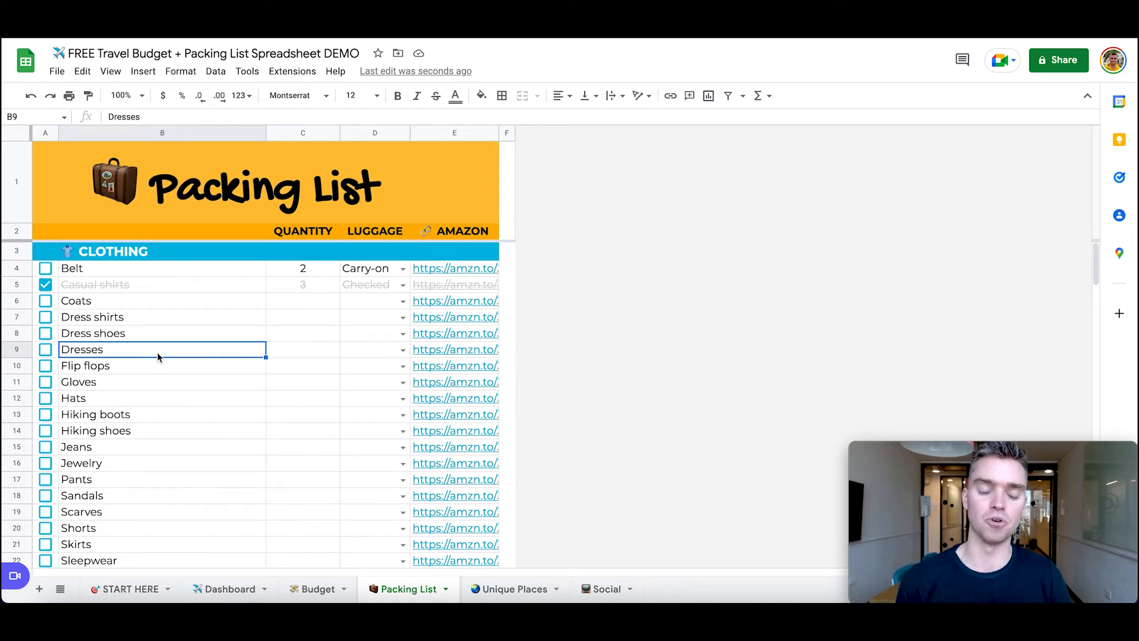
pyautogui.moveTo(438, 371)
pyautogui.click(132, 371)
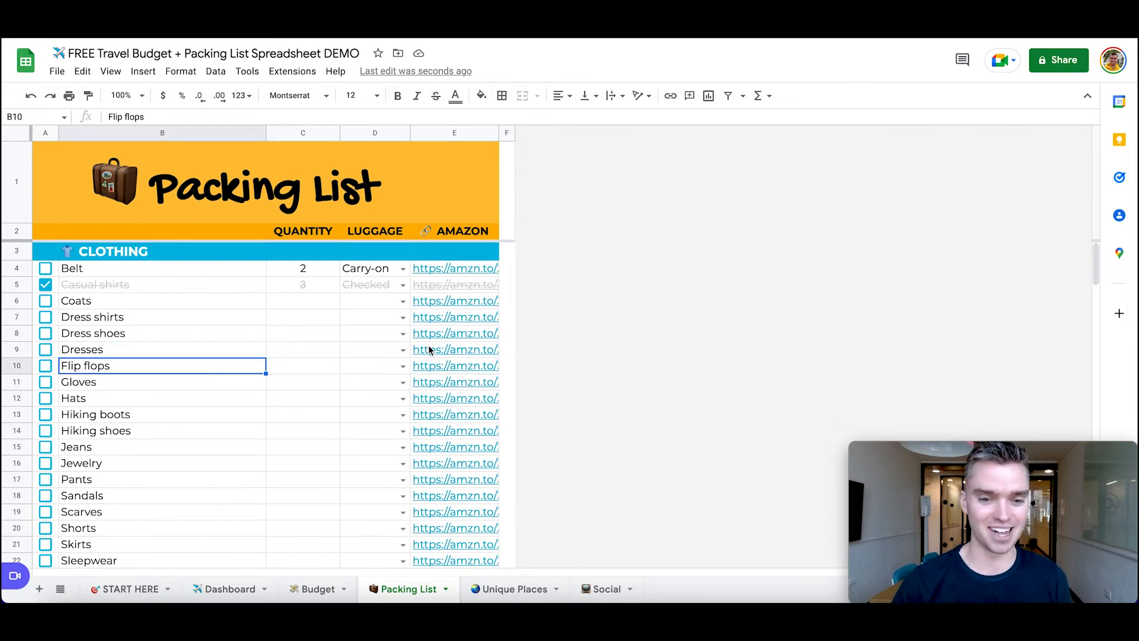
pyautogui.moveTo(438, 367)
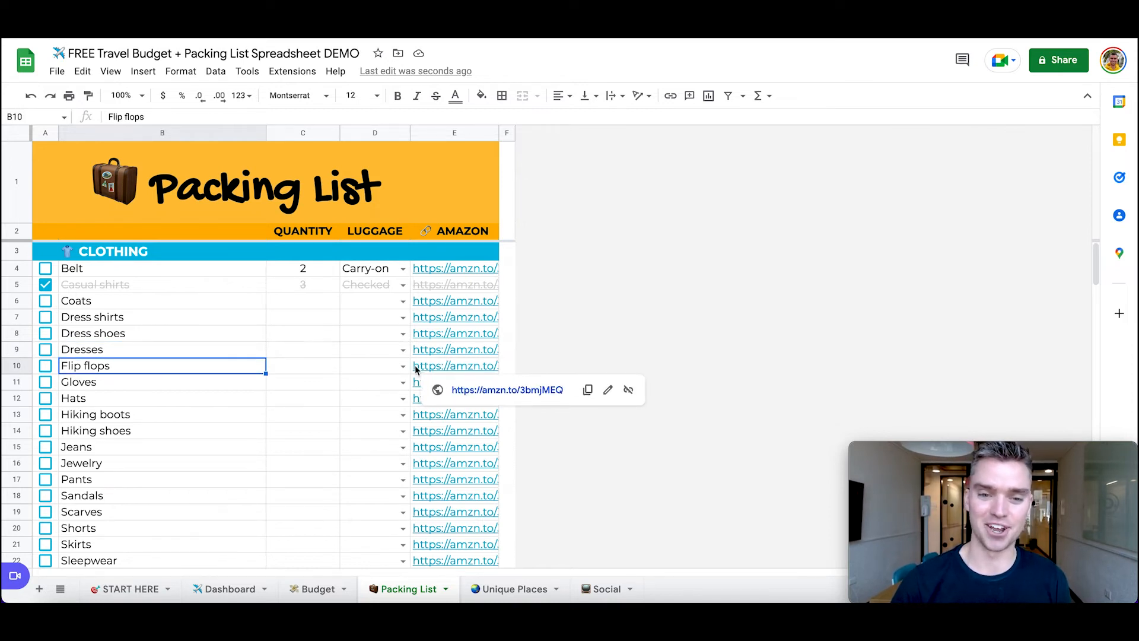
pyautogui.click(421, 365)
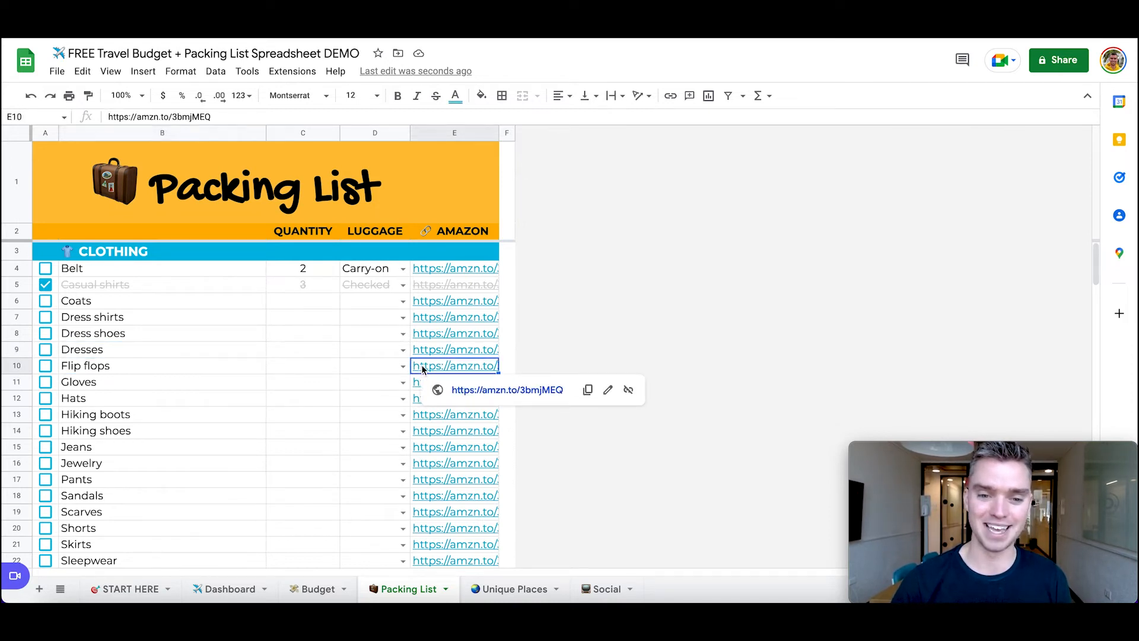
pyautogui.click(504, 396)
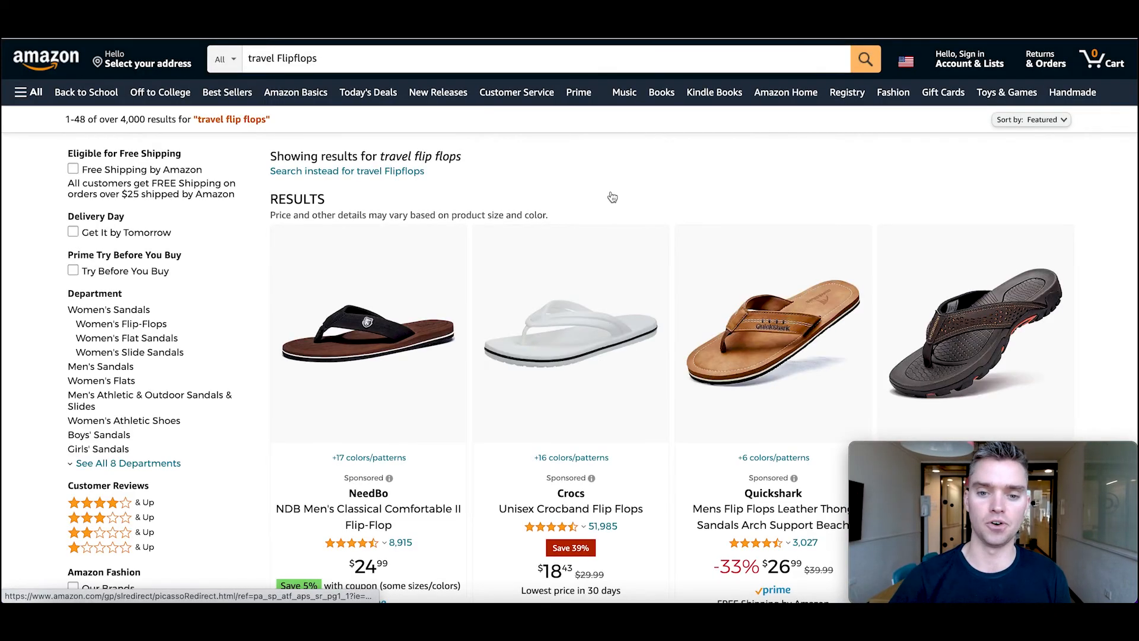
pyautogui.scroll(-10, 648, 336)
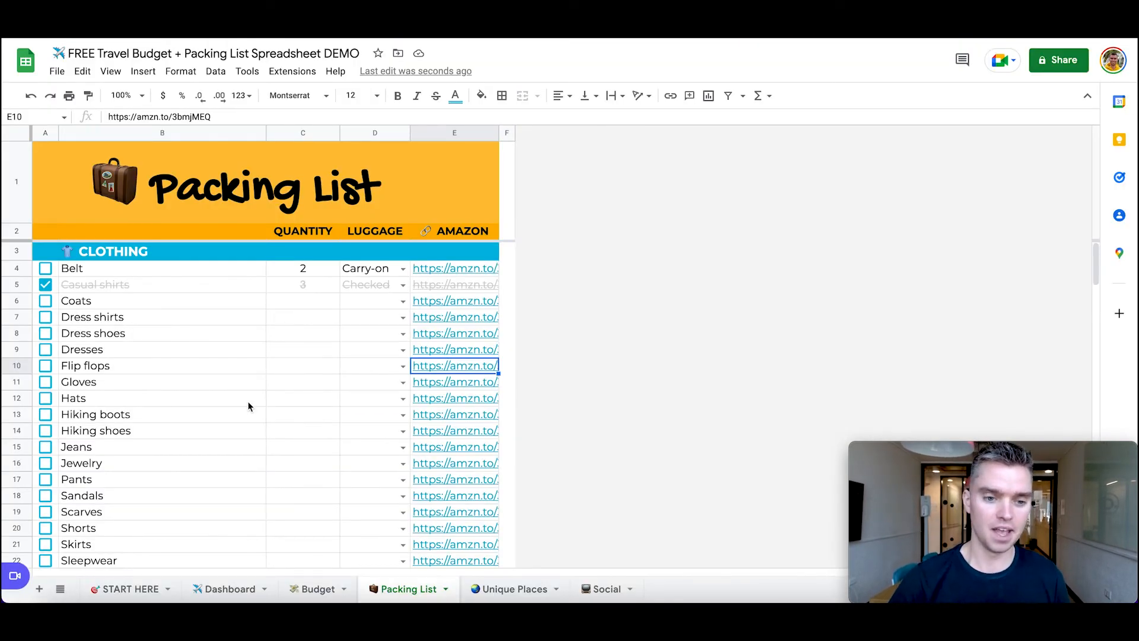
# Step: Replace the first Other placeholder at the end of the Clothing section with Crocs
pyautogui.scroll(-5, 247, 405)
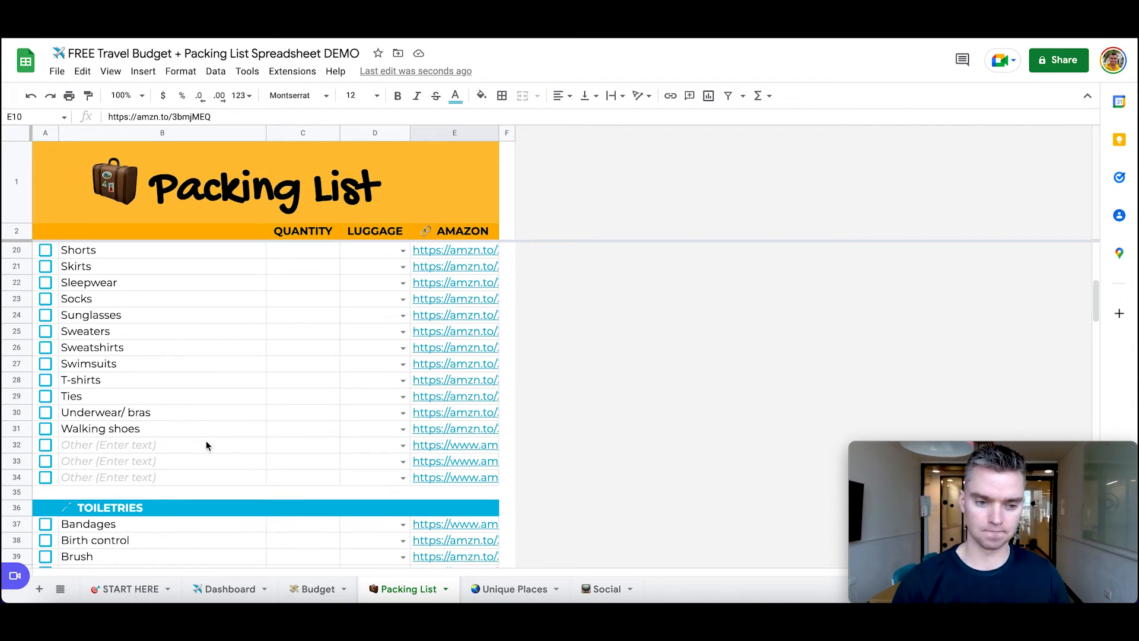
pyautogui.click(159, 443)
pyautogui.scroll(-1, 118, 439)
pyautogui.click(16, 428)
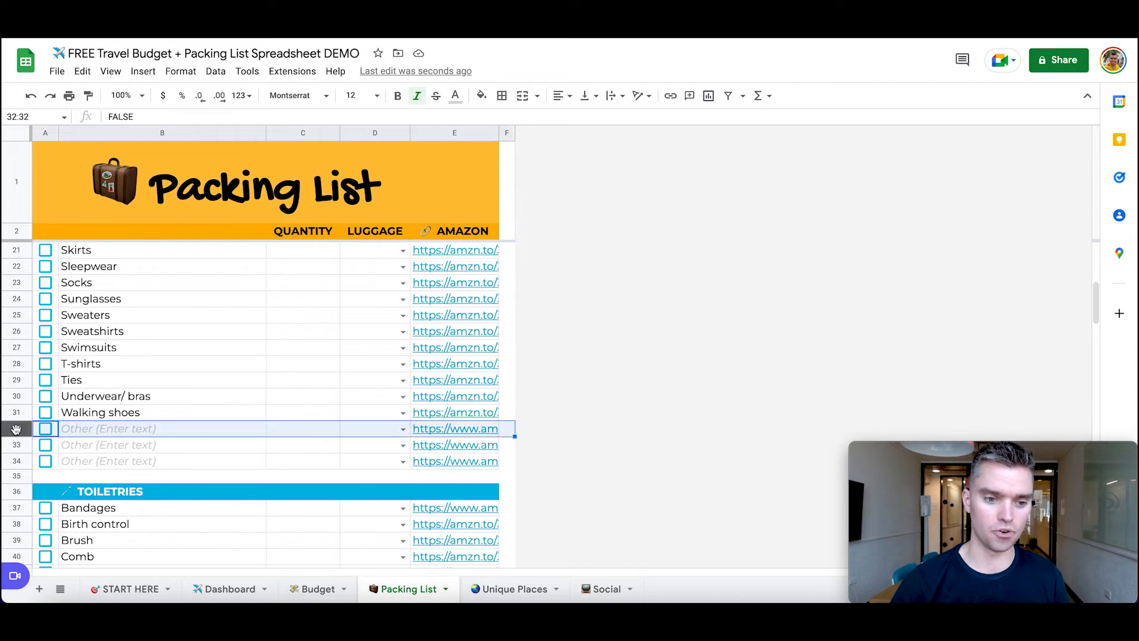
pyautogui.click(145, 436)
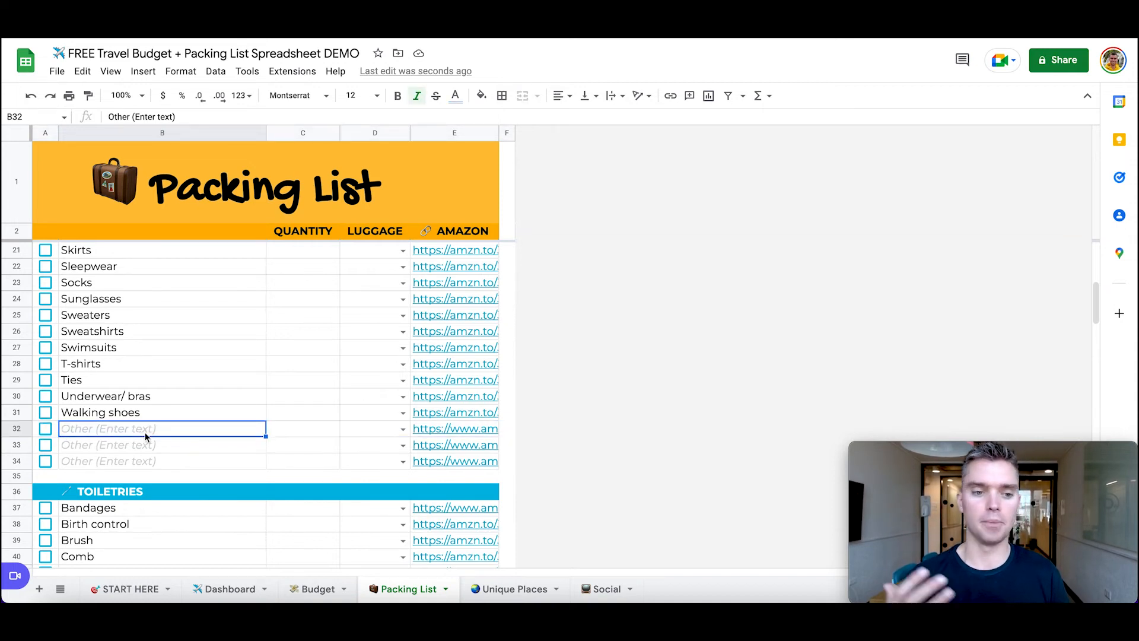
pyautogui.write('Crocs')
pyautogui.click(222, 409)
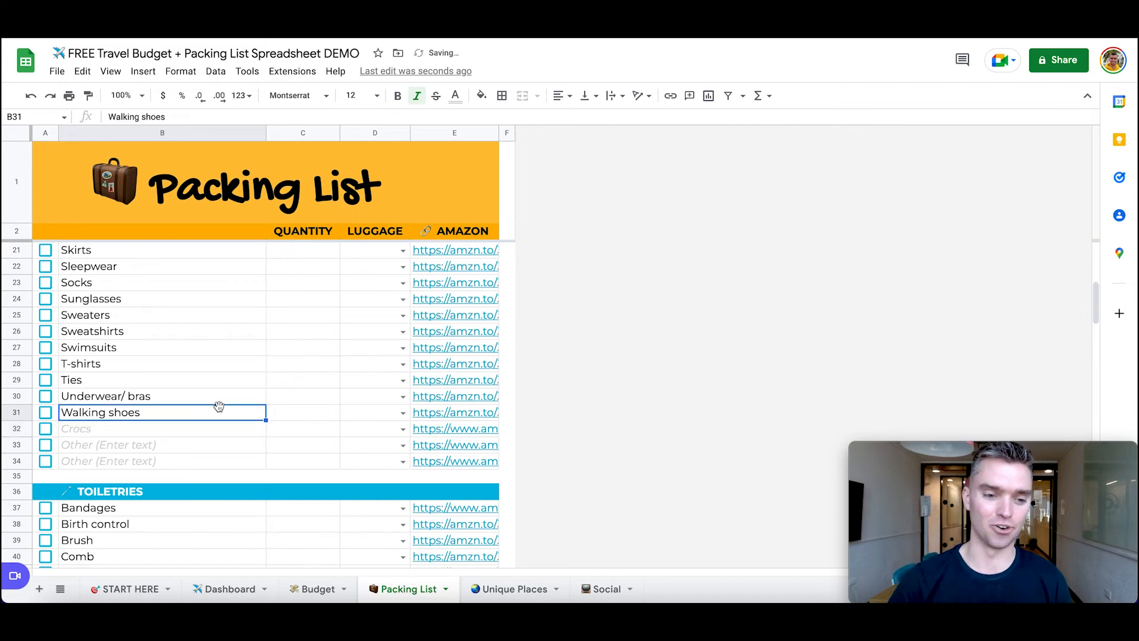
pyautogui.click(132, 434)
pyautogui.scroll(1, 469, 445)
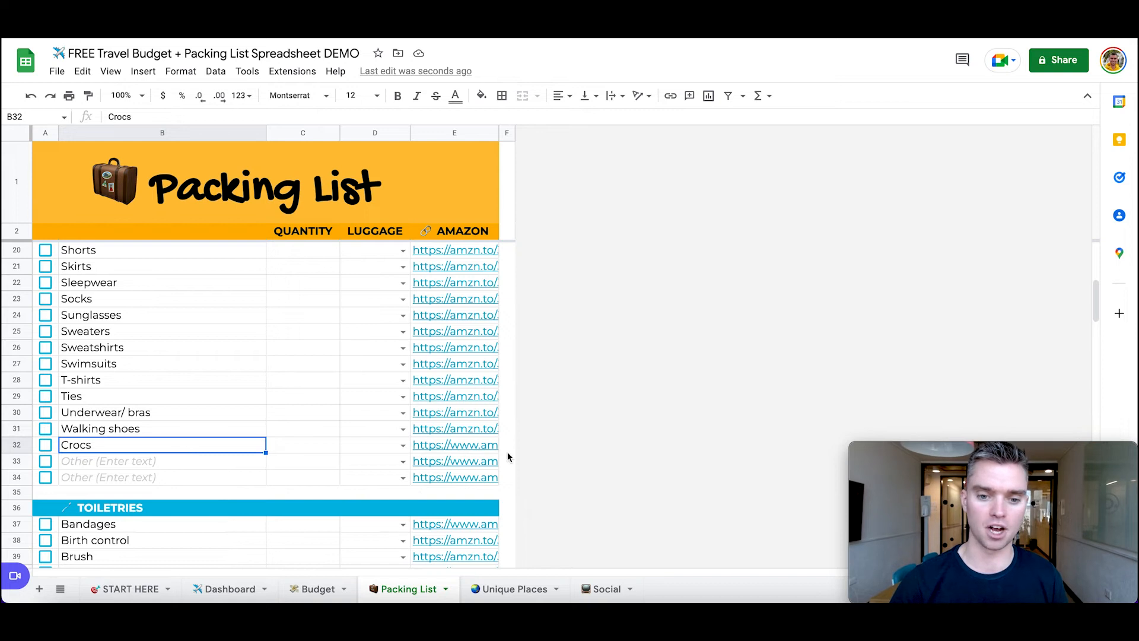
# Step: Open the Amazon link for Crocs, browse the product results, and close the page
pyautogui.click(484, 461)
pyautogui.click(493, 469)
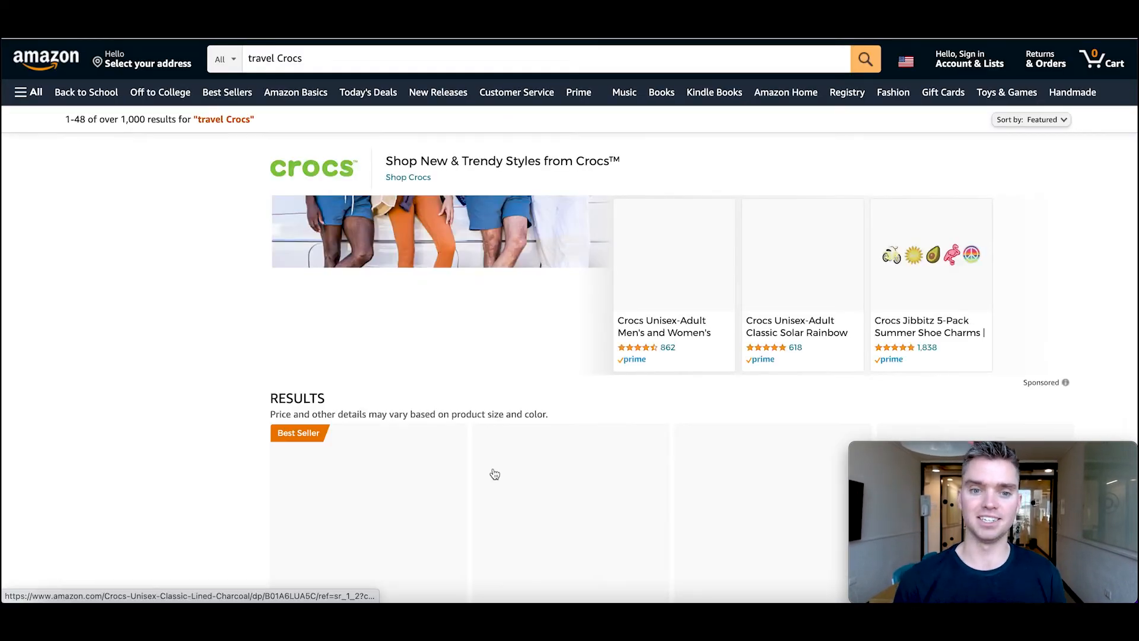
pyautogui.scroll(-2, 538, 368)
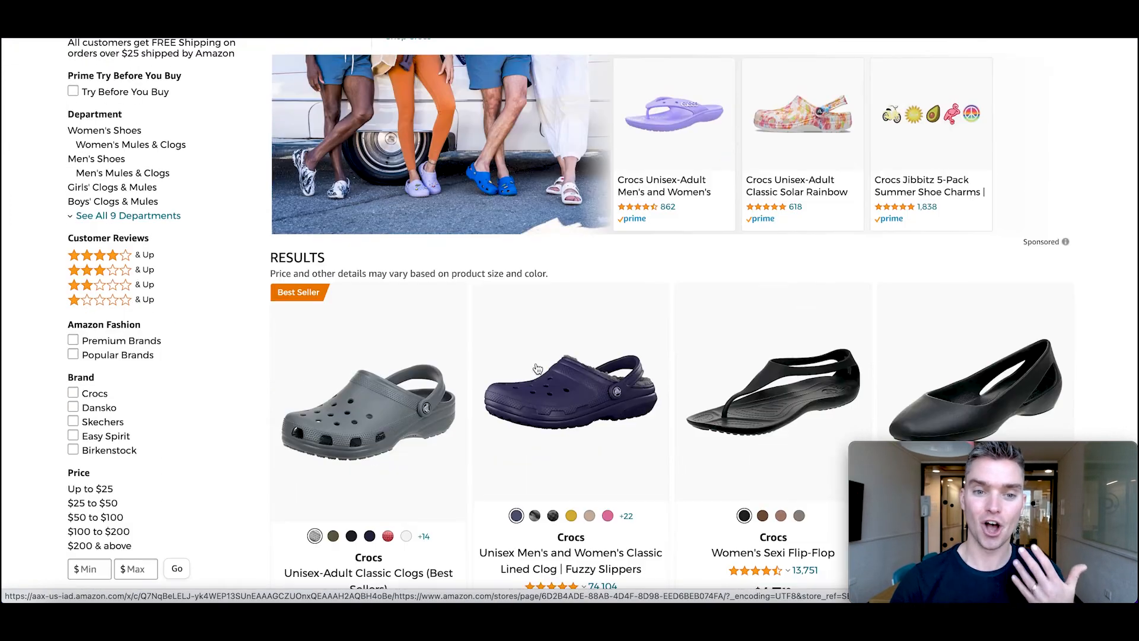
pyautogui.scroll(-2, 526, 276)
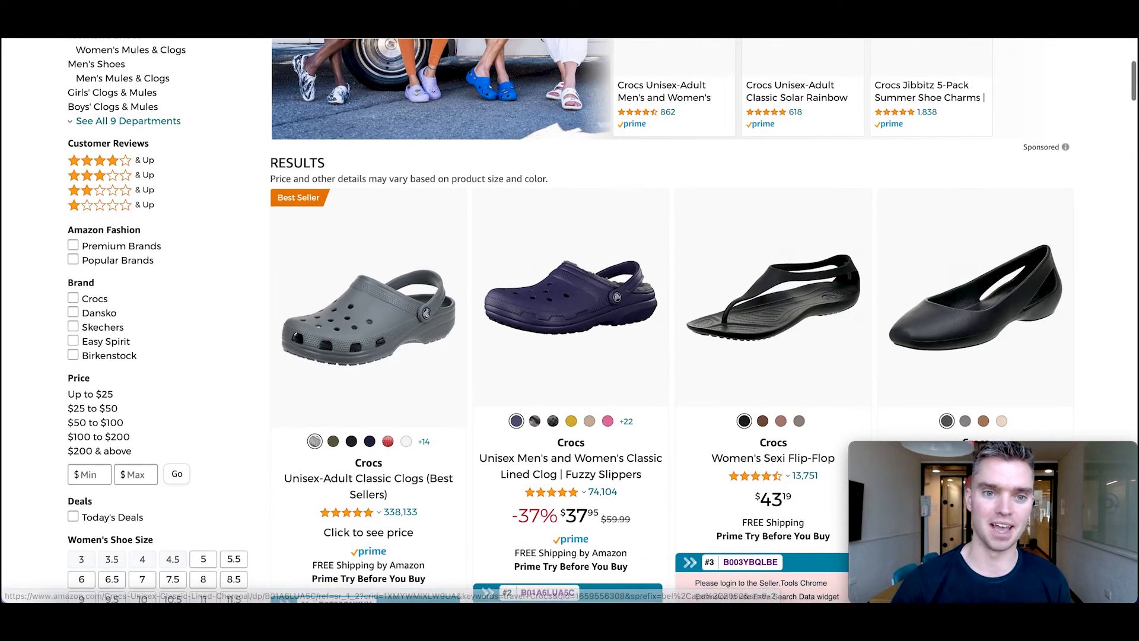
pyautogui.hotkey('ctrl', 'w')
# Step: Replace the first Other placeholder in the Toiletries section with Mustache curler and open its Amazon link
pyautogui.scroll(-7, 196, 378)
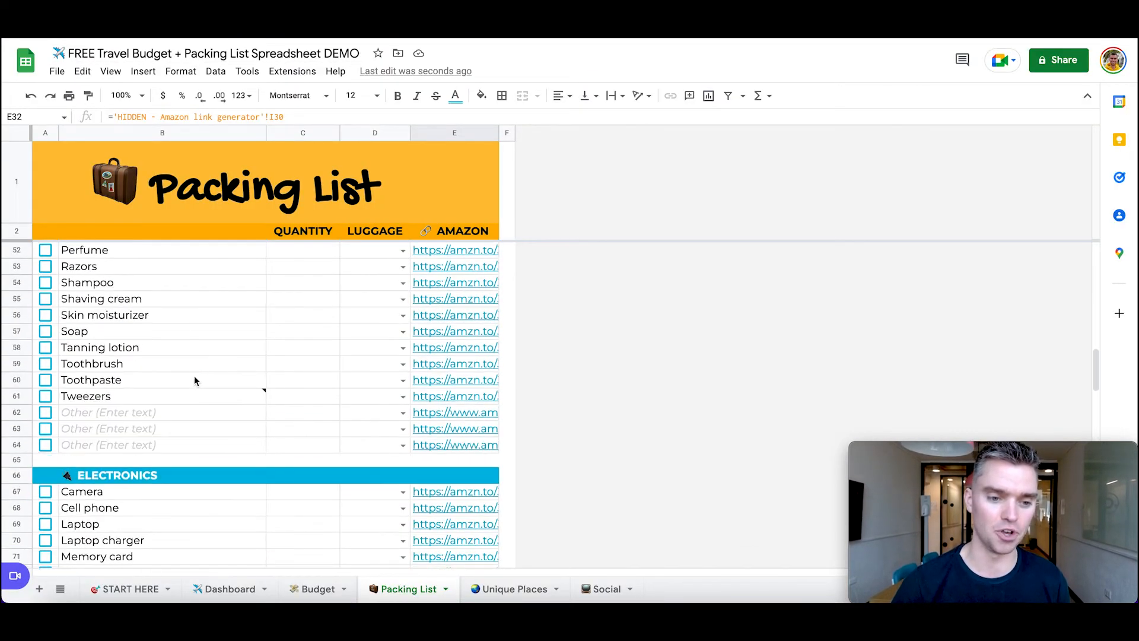
pyautogui.scroll(-2, 196, 377)
pyautogui.click(163, 347)
pyautogui.write('Mustache curler')
pyautogui.click(268, 368)
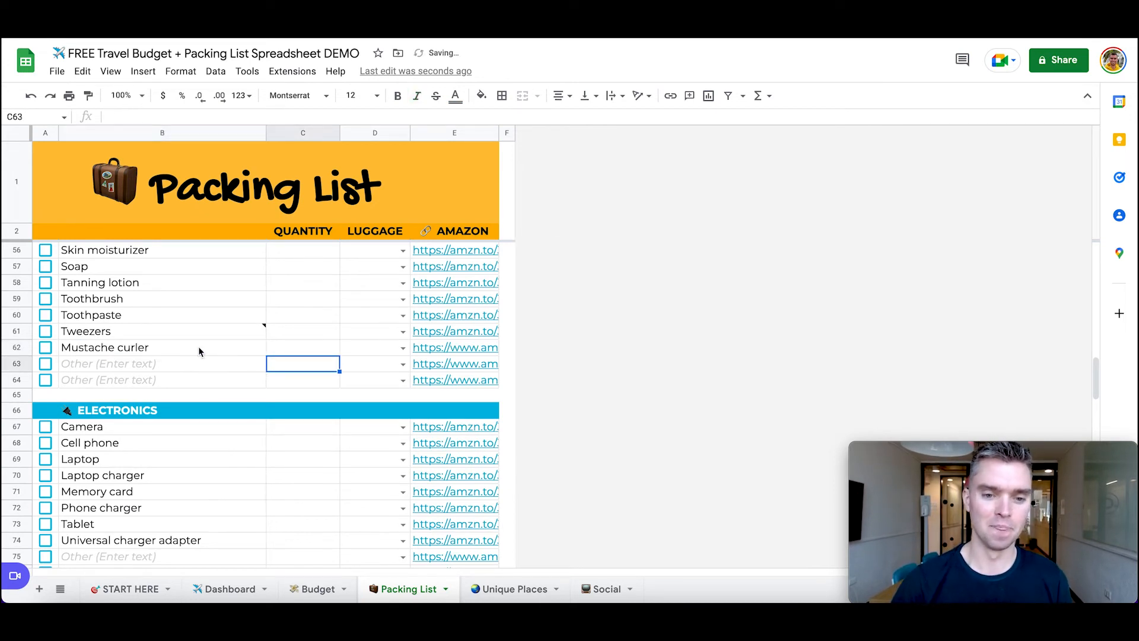
pyautogui.click(447, 353)
pyautogui.click(486, 375)
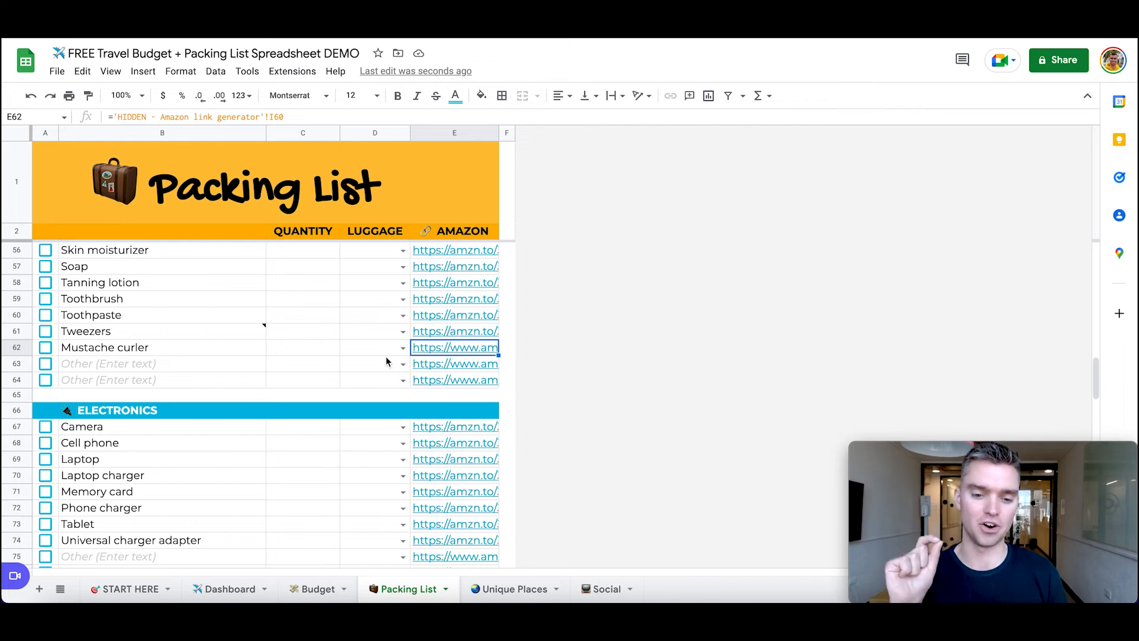
# Step: Switch to the Unique Places sheet and review the place, country and continent entries in its first rows
pyautogui.click(521, 598)
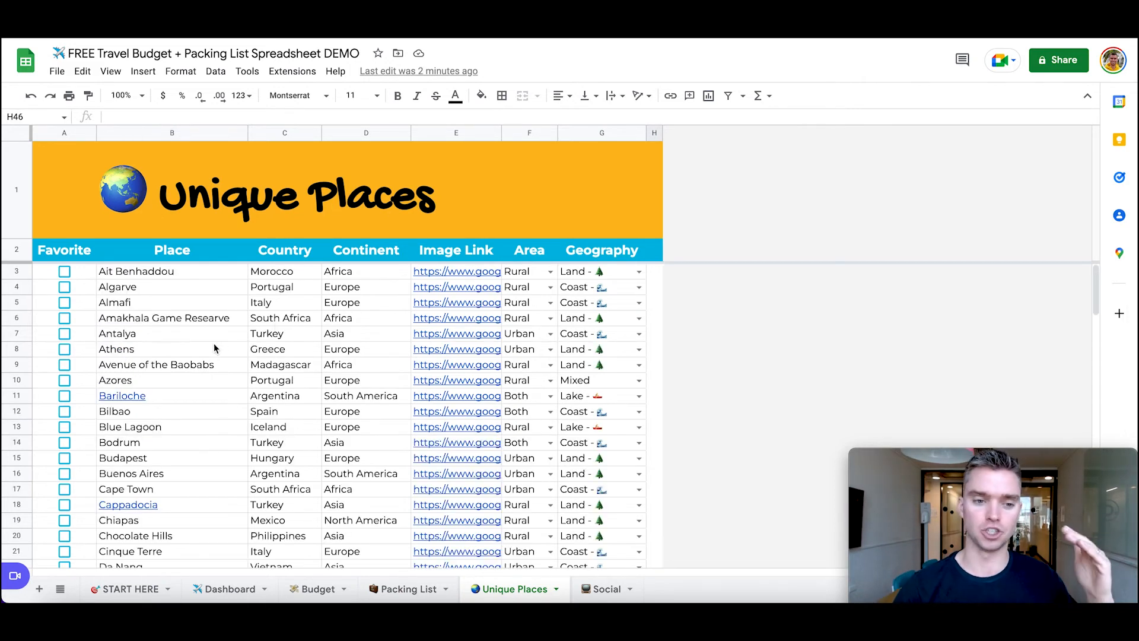
pyautogui.click(215, 349)
pyautogui.click(213, 271)
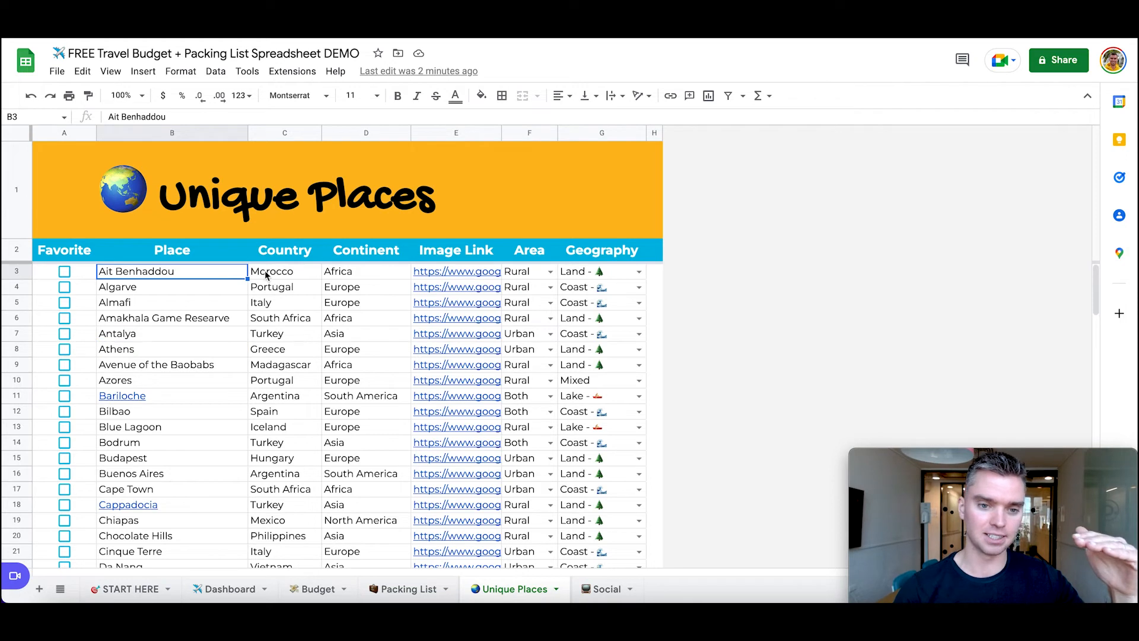
pyautogui.click(261, 273)
pyautogui.click(337, 287)
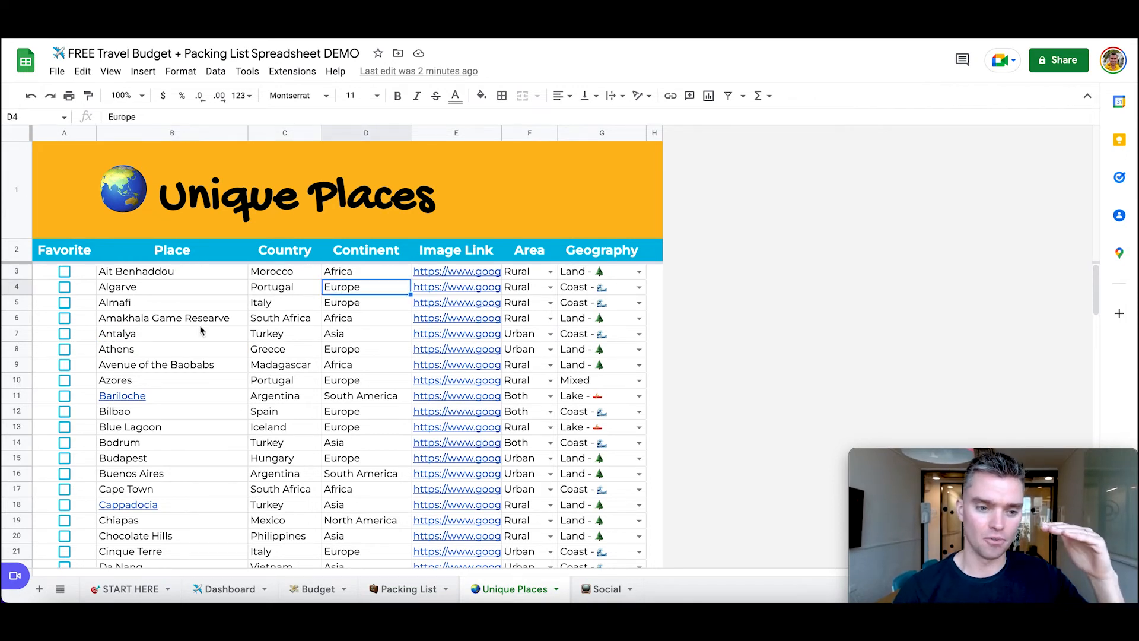
# Step: Examine the linked place names further down the list, previewing the video links for El Chalten, Kotor and Guanajuato
pyautogui.scroll(-7, 202, 331)
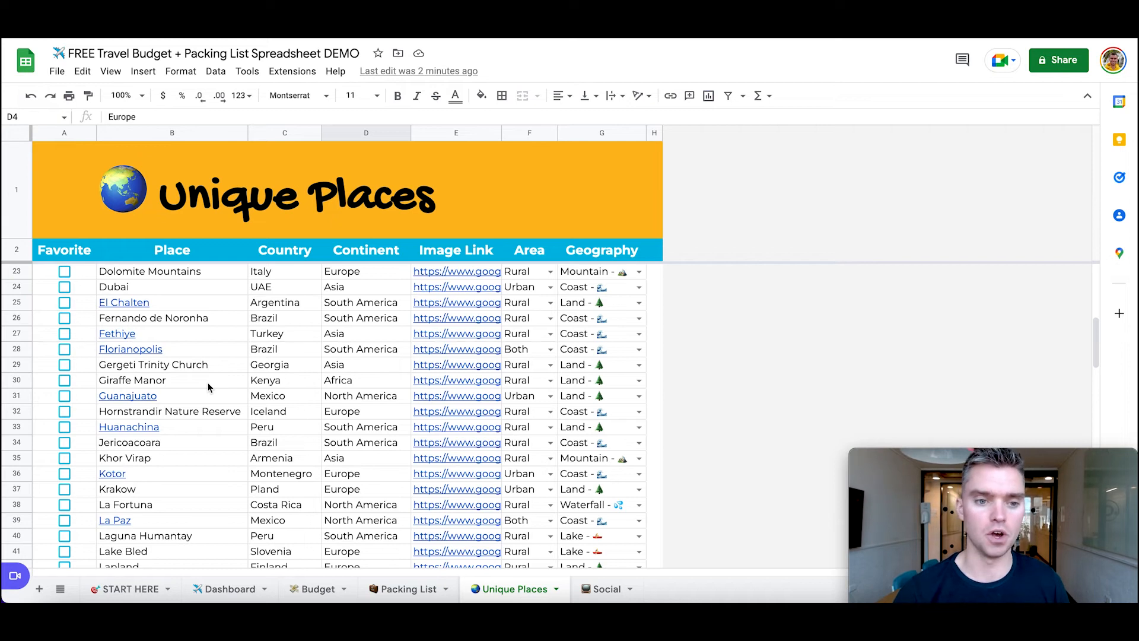
pyautogui.click(191, 303)
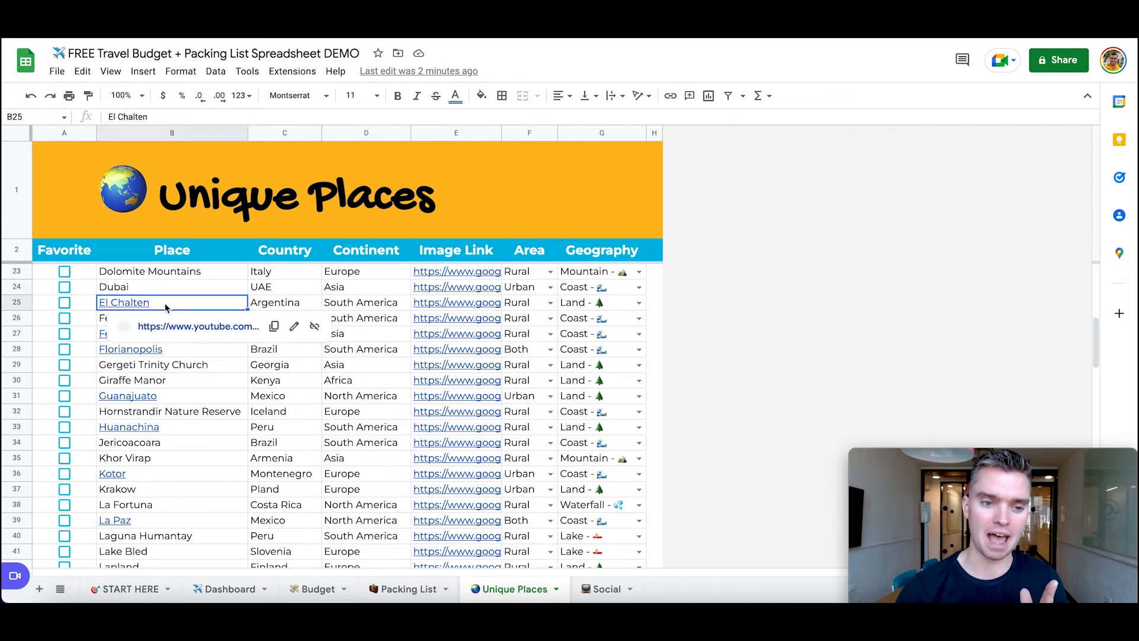
pyautogui.click(181, 459)
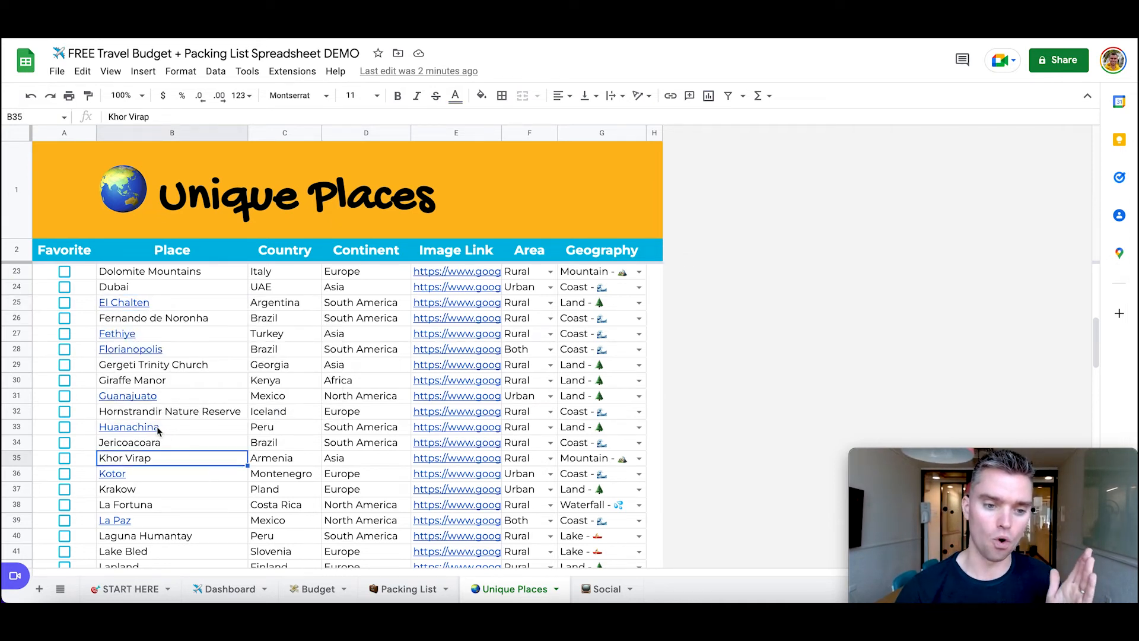
pyautogui.click(172, 428)
pyautogui.click(93, 478)
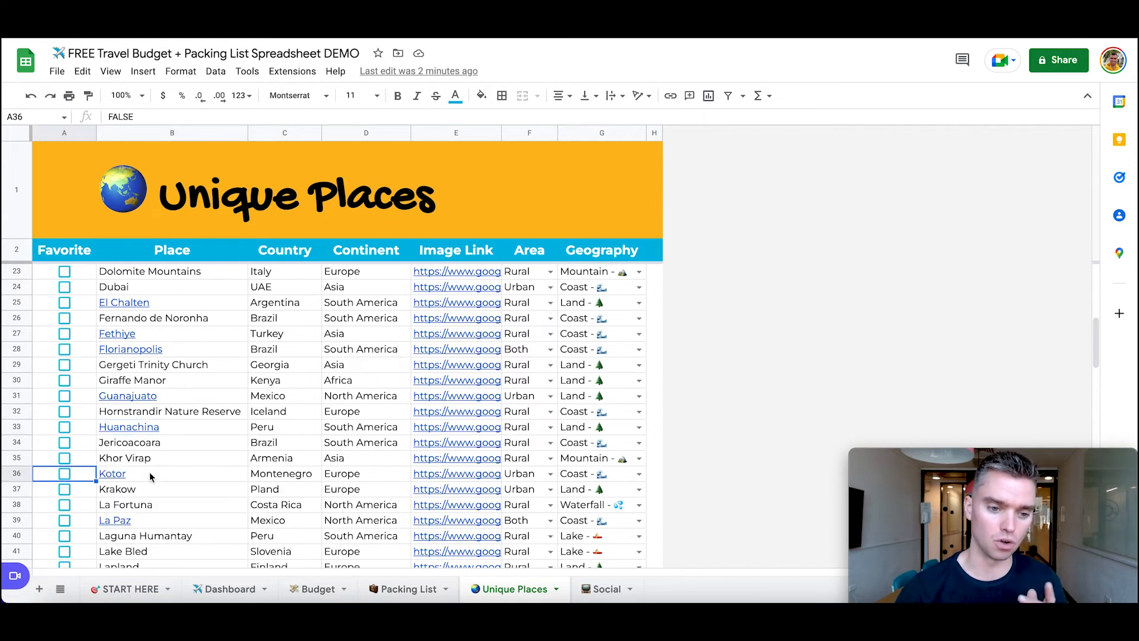
pyautogui.moveTo(155, 477)
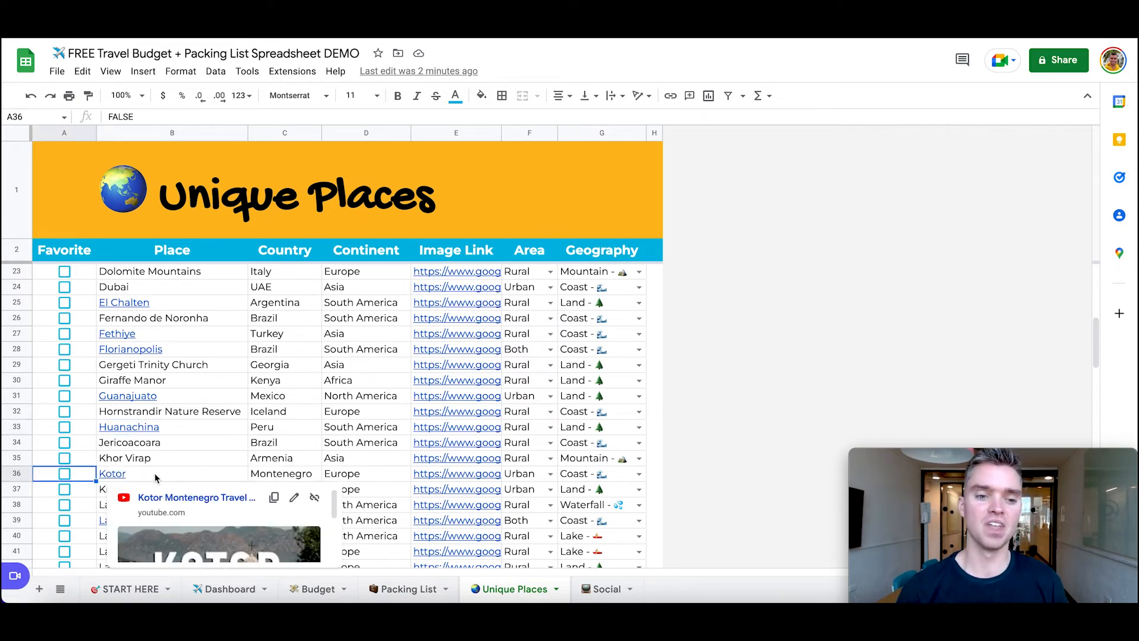
pyautogui.click(136, 398)
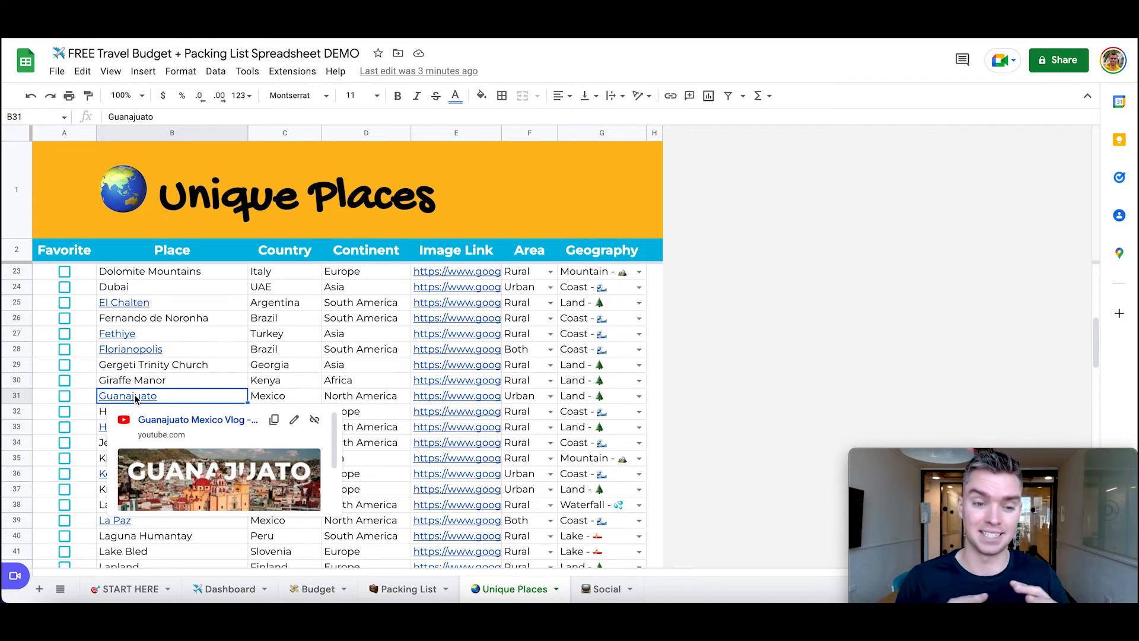
pyautogui.click(176, 365)
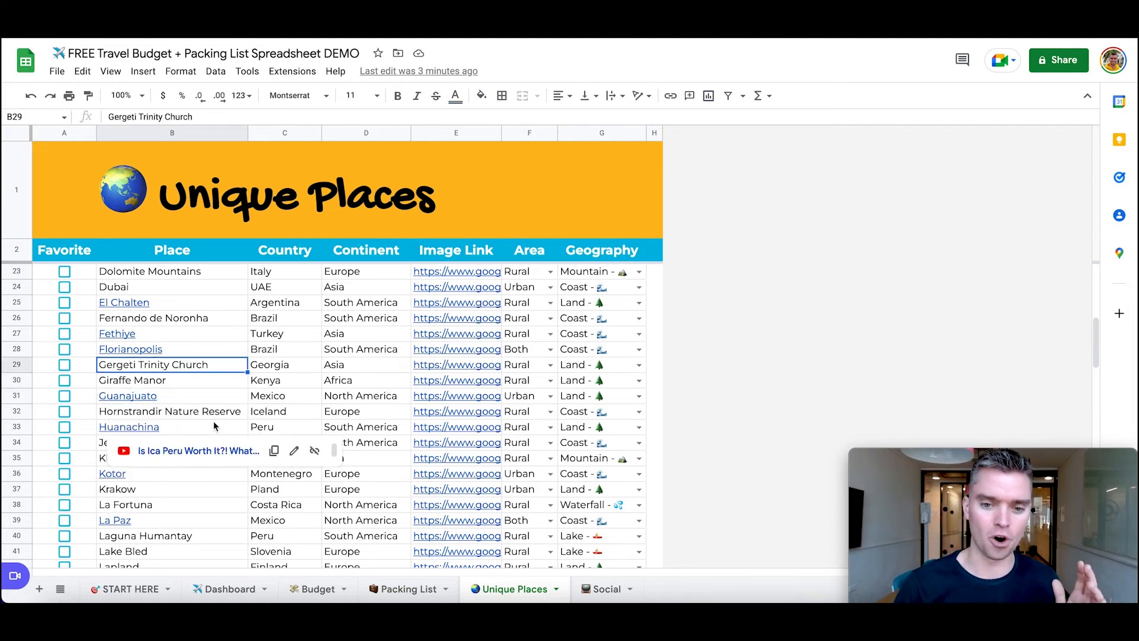
# Step: Open the image link for Florianopolis, Brazil to view pictures of the place
pyautogui.moveTo(452, 364)
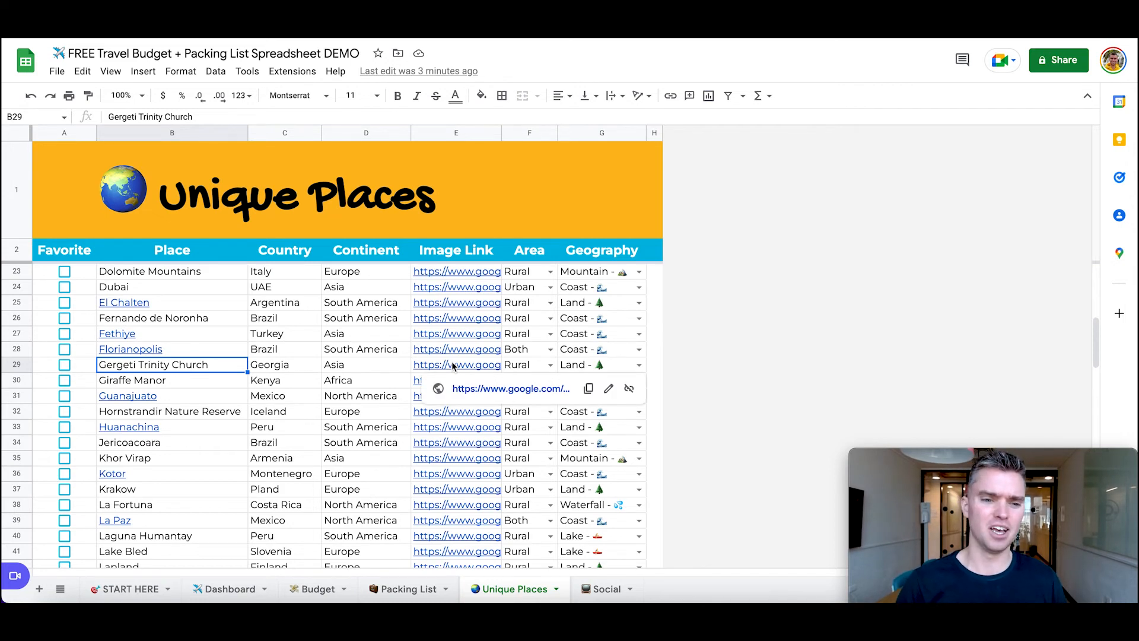
pyautogui.click(225, 348)
pyautogui.click(281, 350)
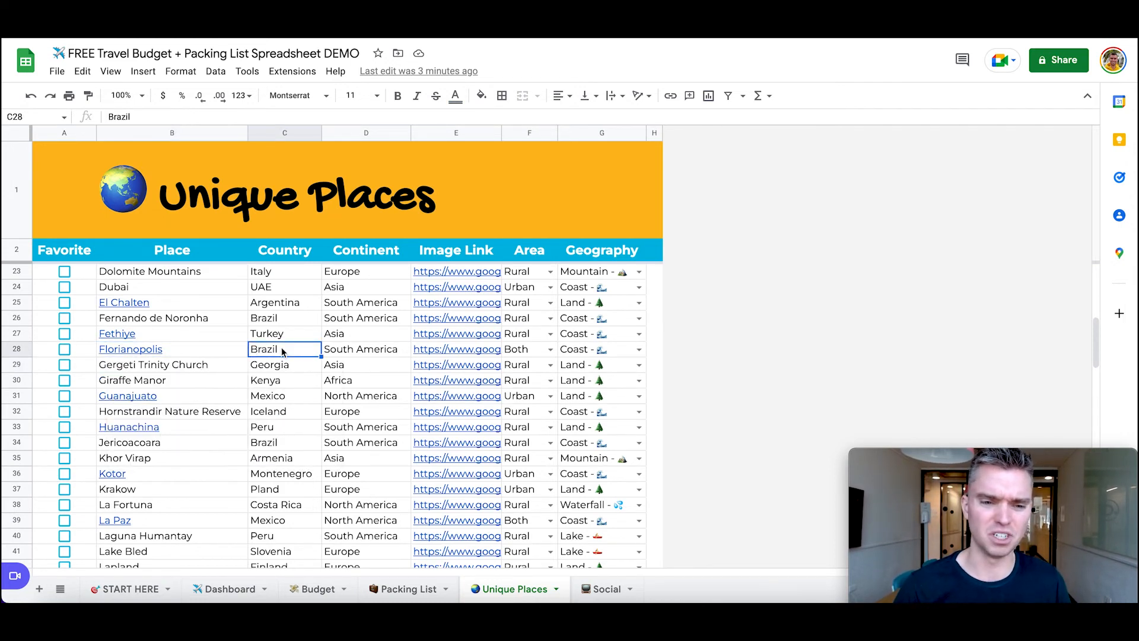
pyautogui.click(443, 348)
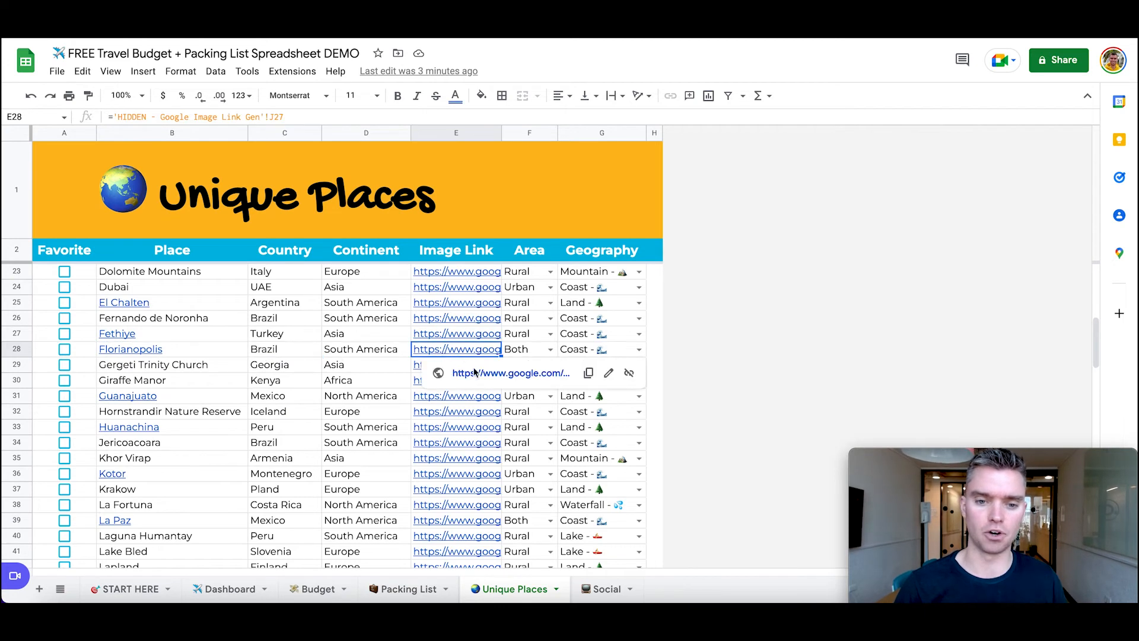
pyautogui.click(457, 371)
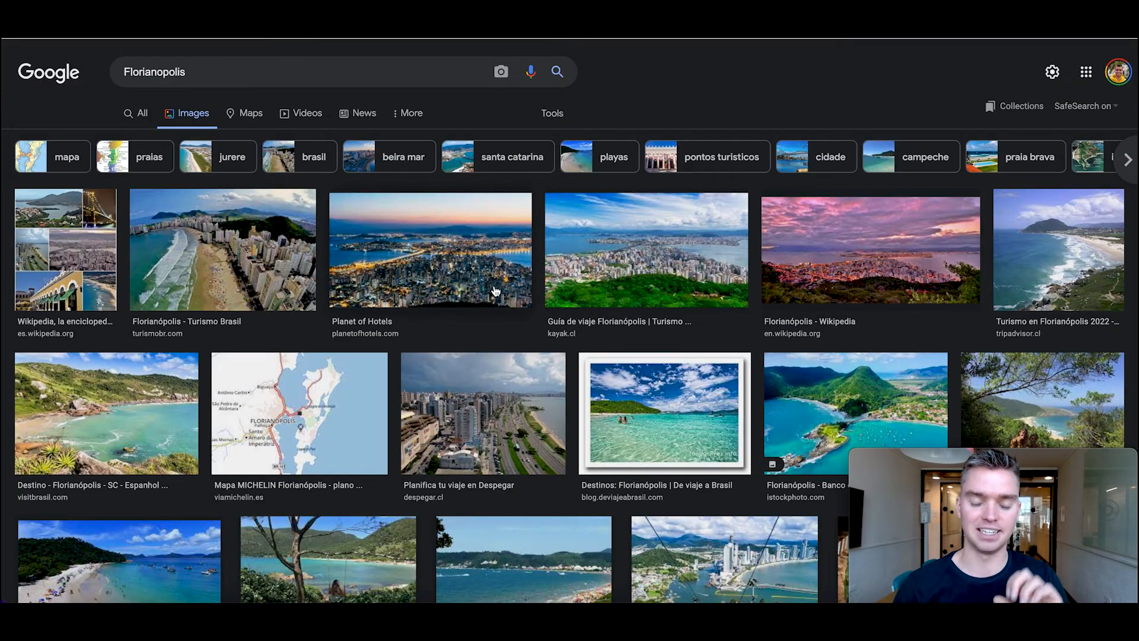
# Step: Browse the Florianopolis image results and close them to return to the Unique Places sheet
pyautogui.scroll(-3, 515, 313)
pyautogui.scroll(-6, 516, 314)
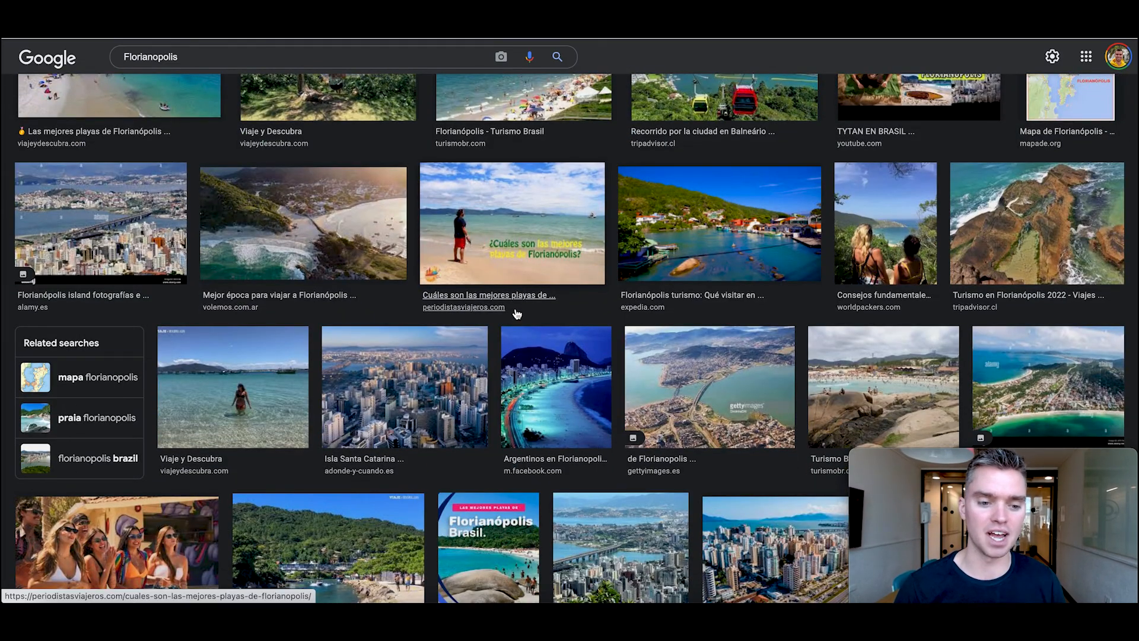
pyautogui.scroll(10, 516, 314)
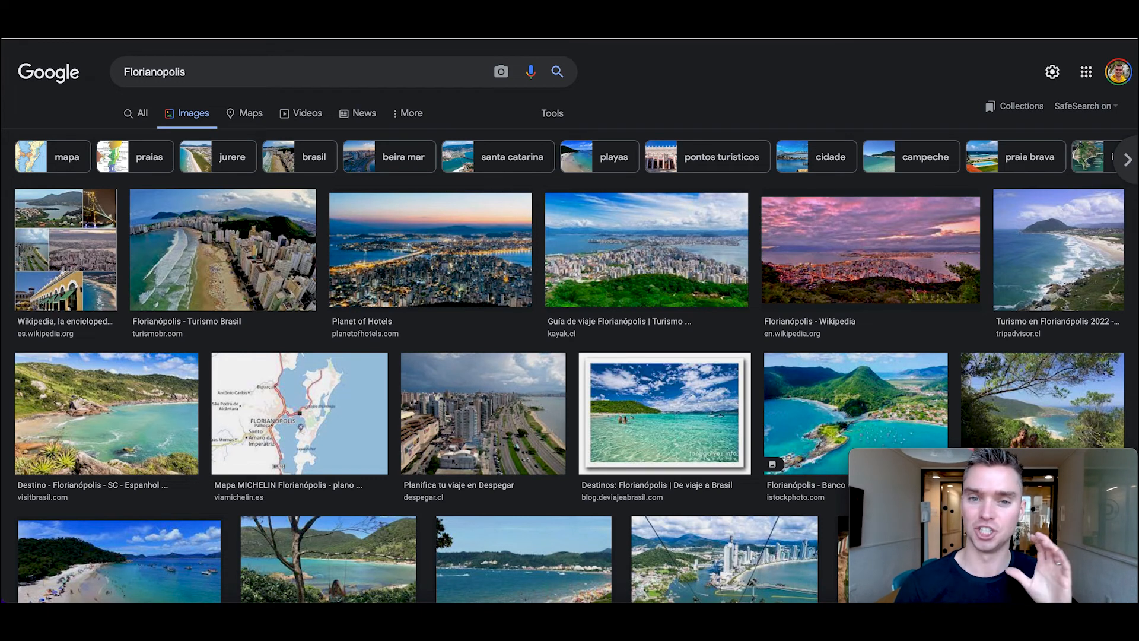
pyautogui.press('super+w')
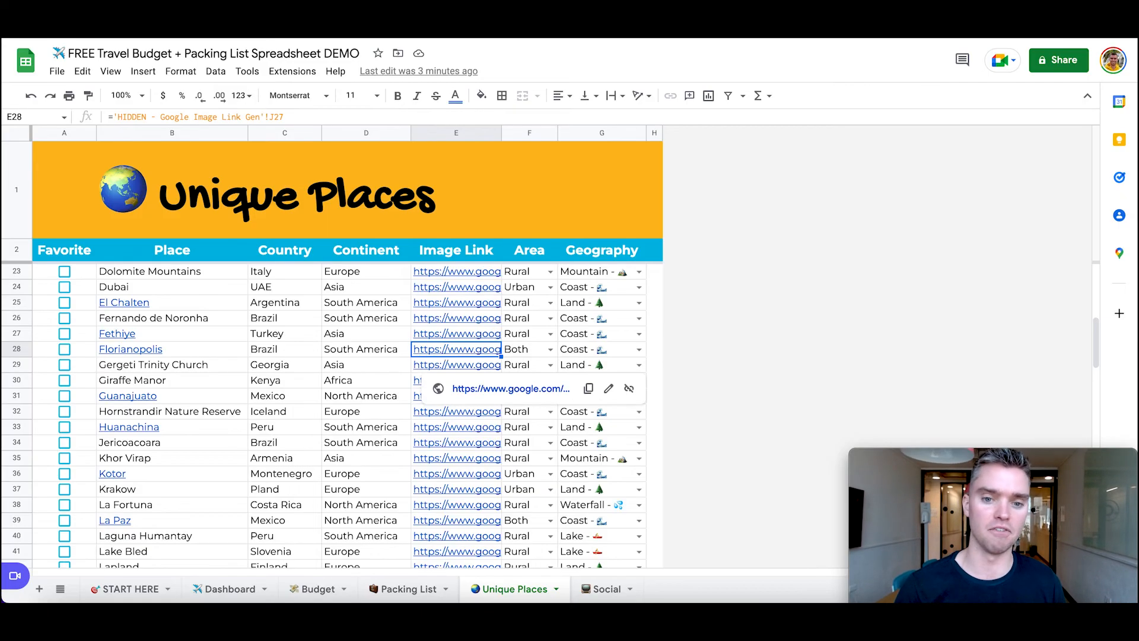
# Step: Review the Area and Geography classifications of the listed places, starting with El Chalten
pyautogui.click(531, 303)
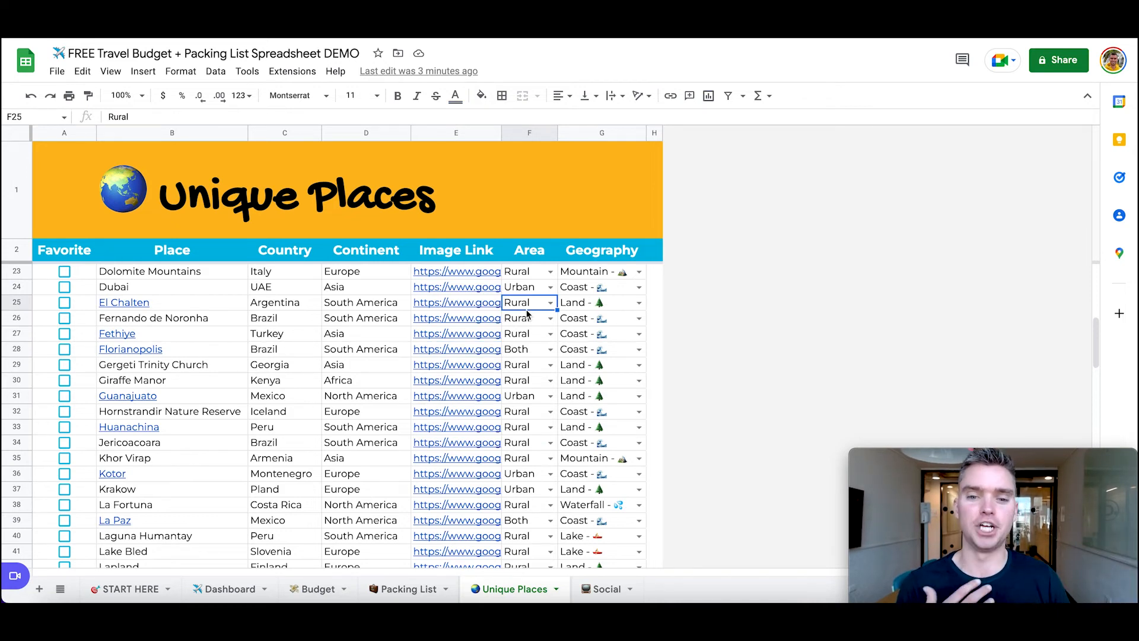
pyautogui.click(587, 308)
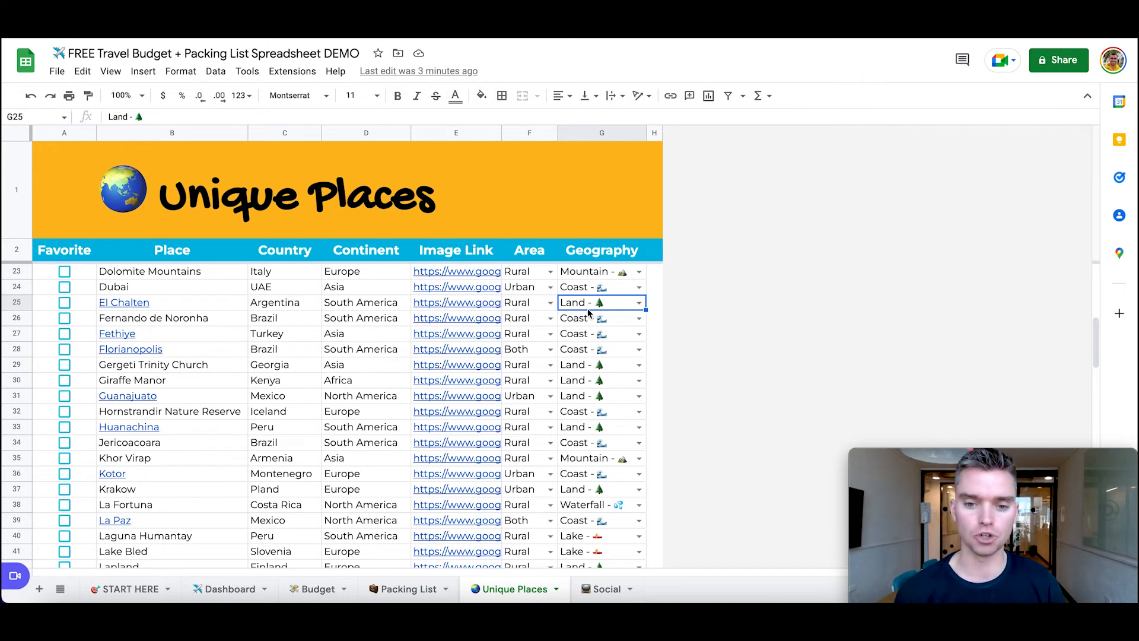
pyautogui.click(592, 504)
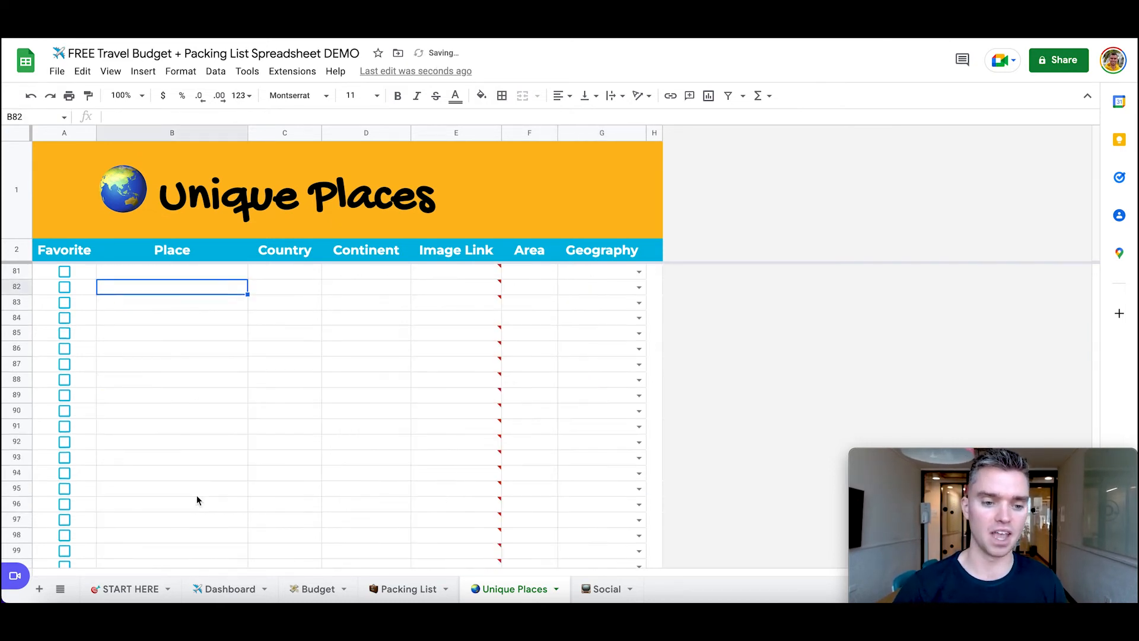
# Step: Add Hawaii as a new place in cell B83, in the blank rows below Zlatni Rat
pyautogui.click(183, 443)
pyautogui.scroll(-3, 184, 442)
pyautogui.click(184, 443)
pyautogui.scroll(3, 184, 443)
pyautogui.click(184, 442)
pyautogui.scroll(2, 187, 412)
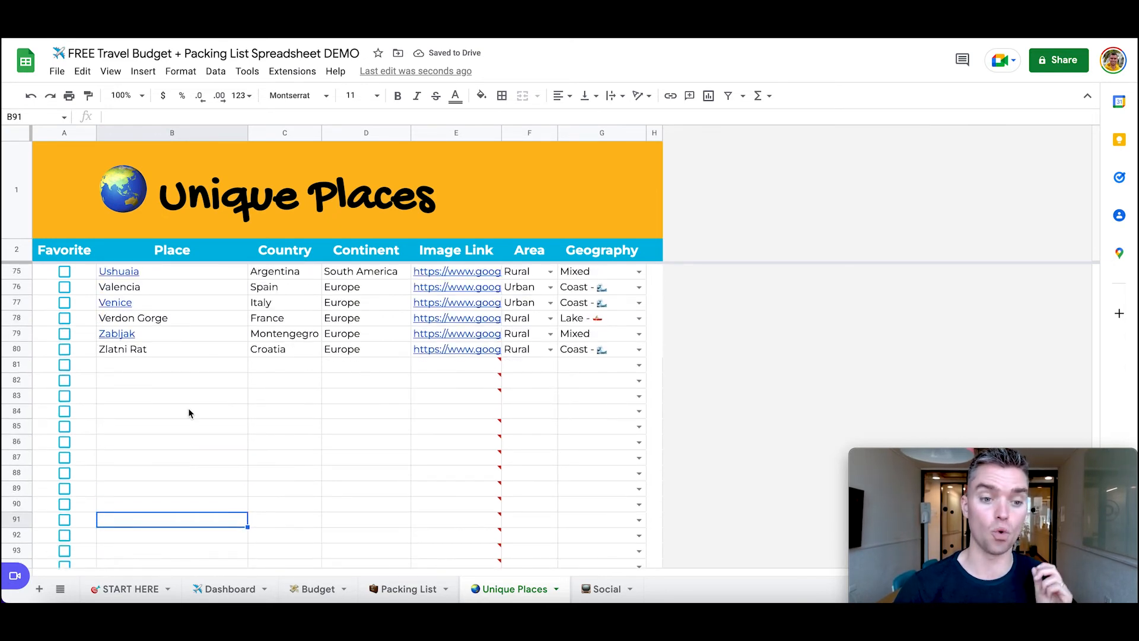
pyautogui.click(164, 401)
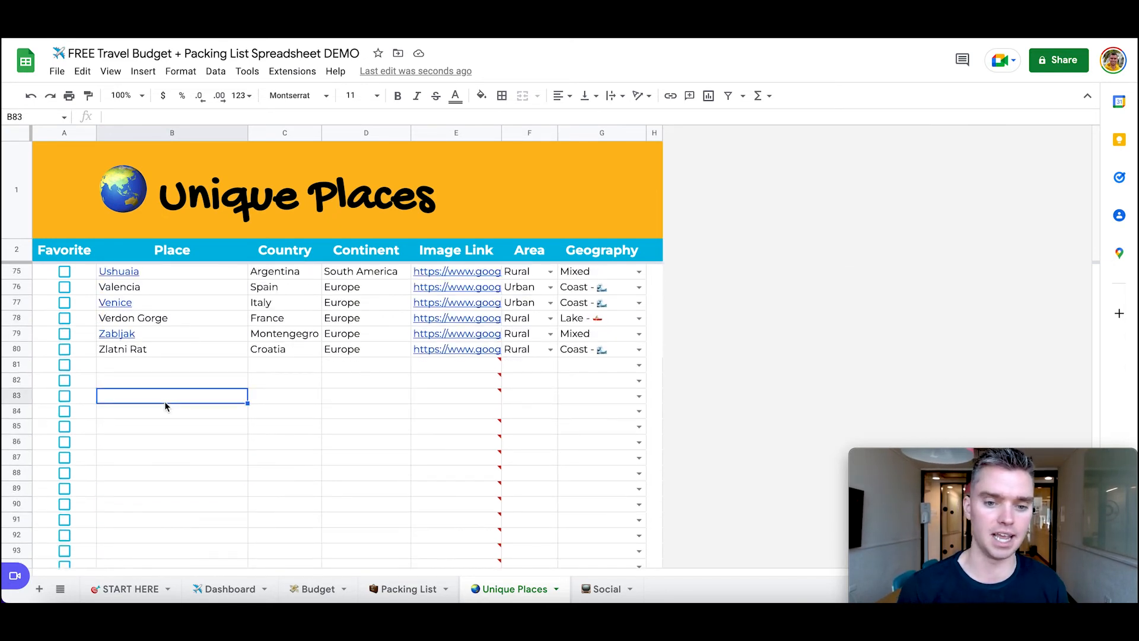
pyautogui.write('Hawaii')
pyautogui.click(225, 442)
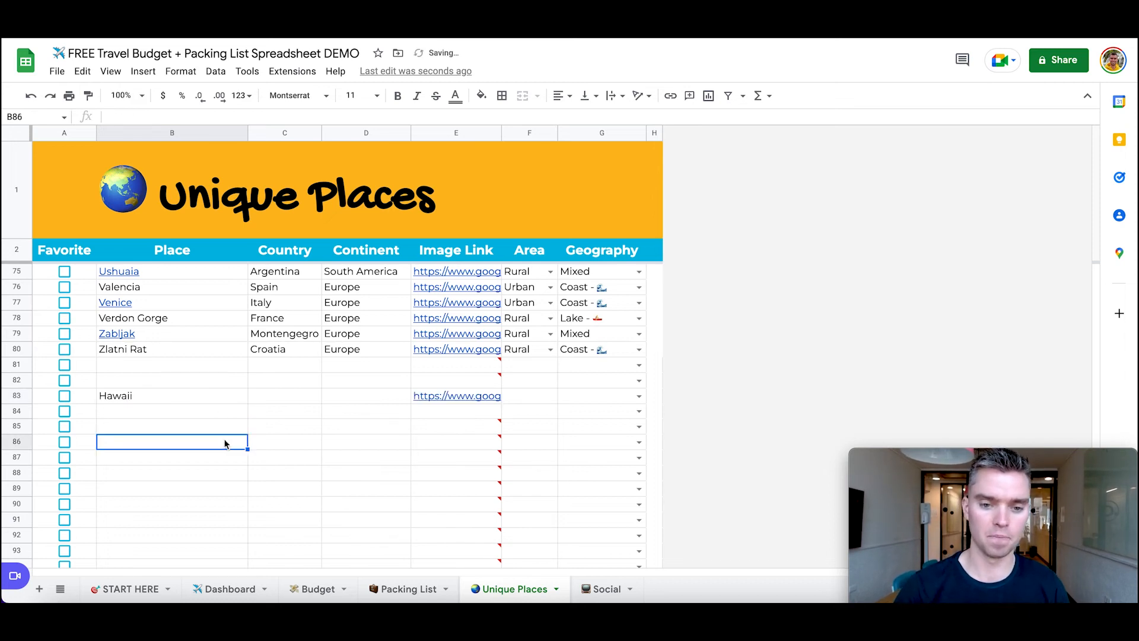
# Step: Select the Hawaii entry and open the image link generated in its row
pyautogui.click(174, 396)
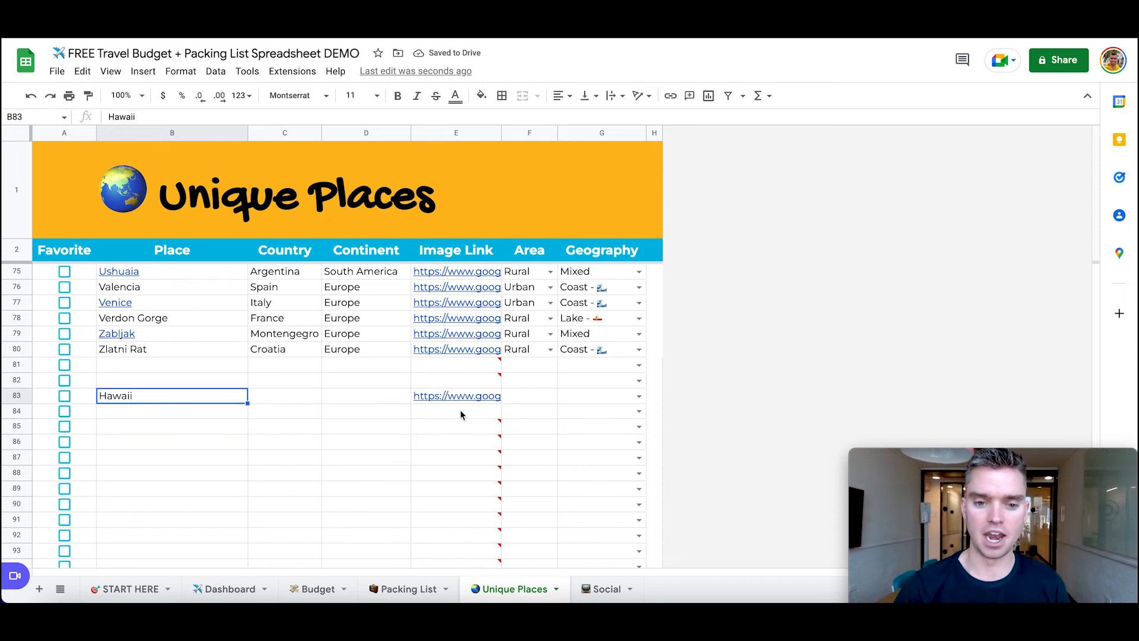
pyautogui.moveTo(444, 399)
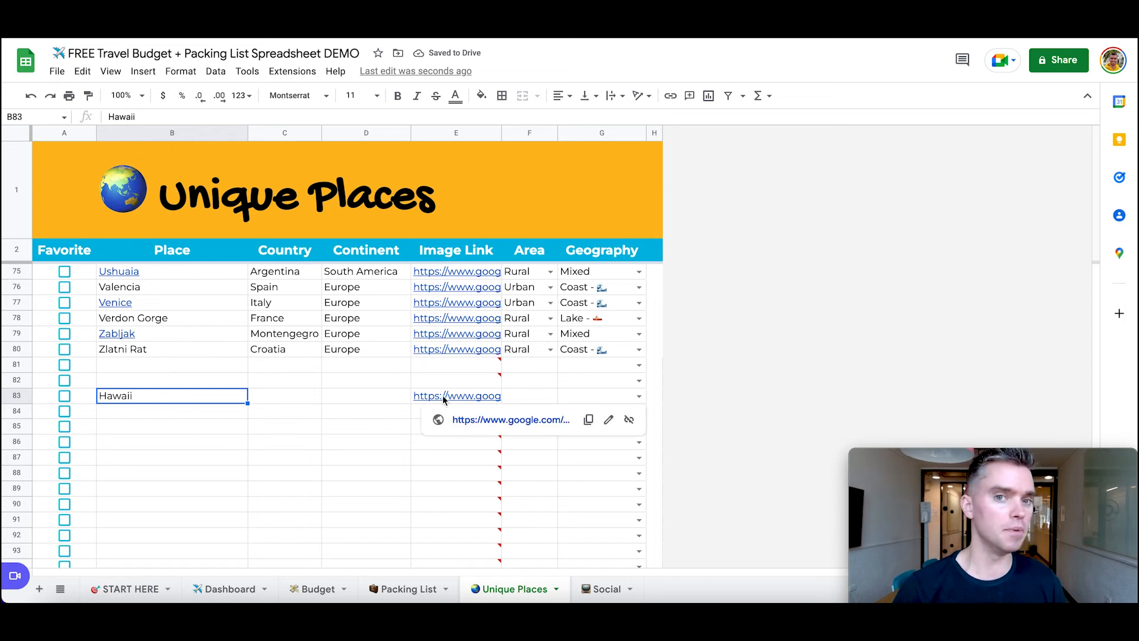
pyautogui.click(479, 419)
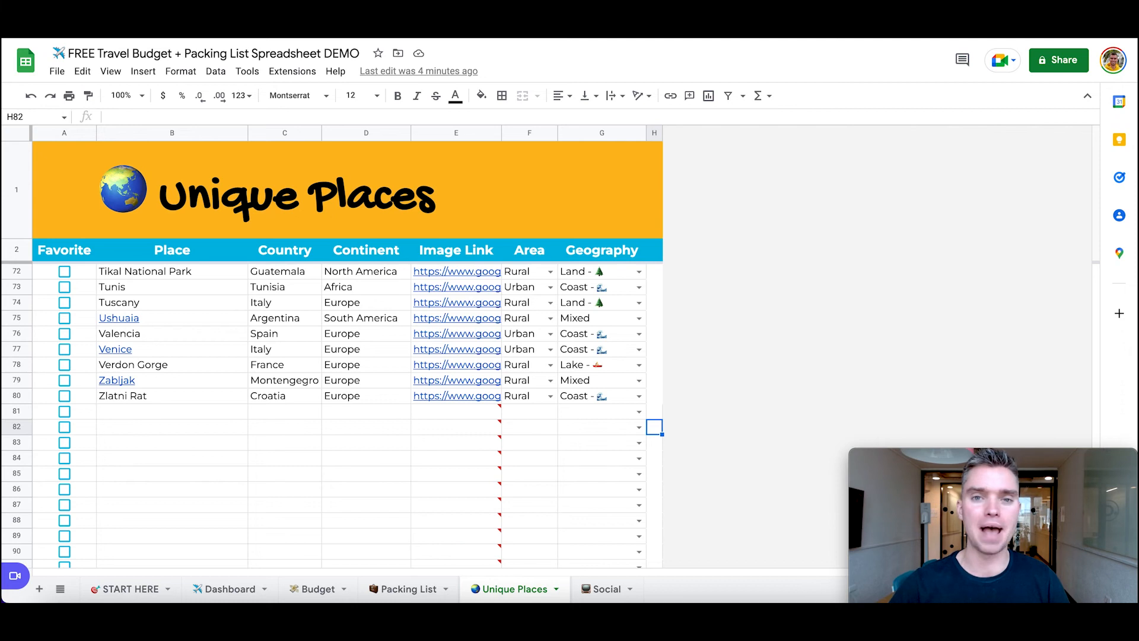
# Step: Switch to the 6-in-1 Travel Planner Spreadsheet (EXAMPLE) and view its Dashboard and Budget sheets
pyautogui.hotkey('ctrl', 'Tab')
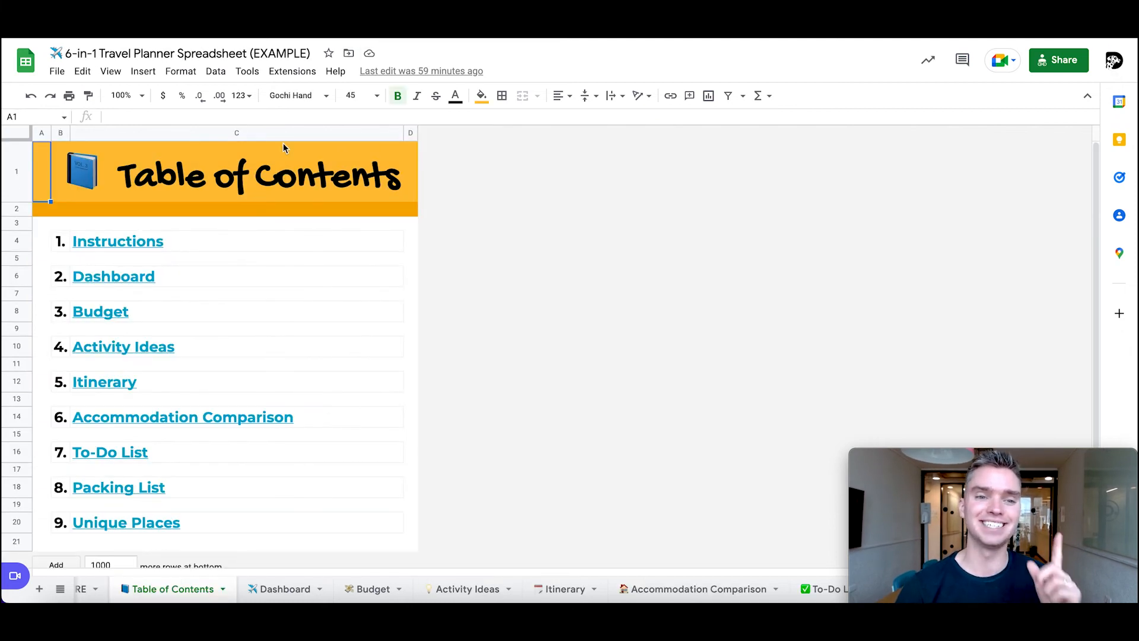
pyautogui.click(288, 588)
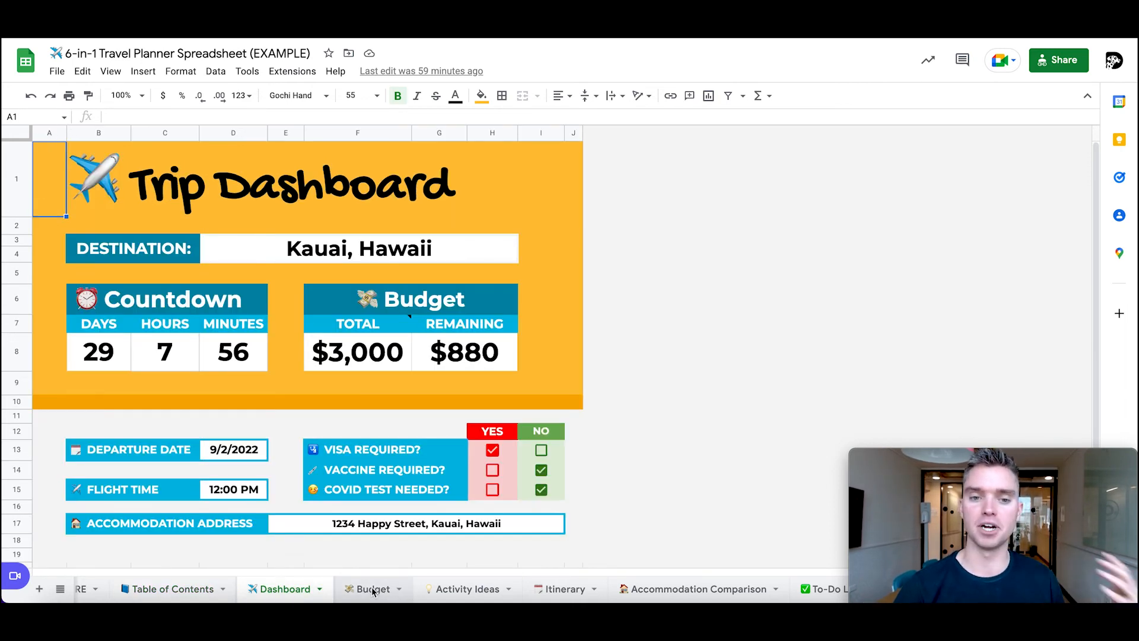
pyautogui.click(374, 590)
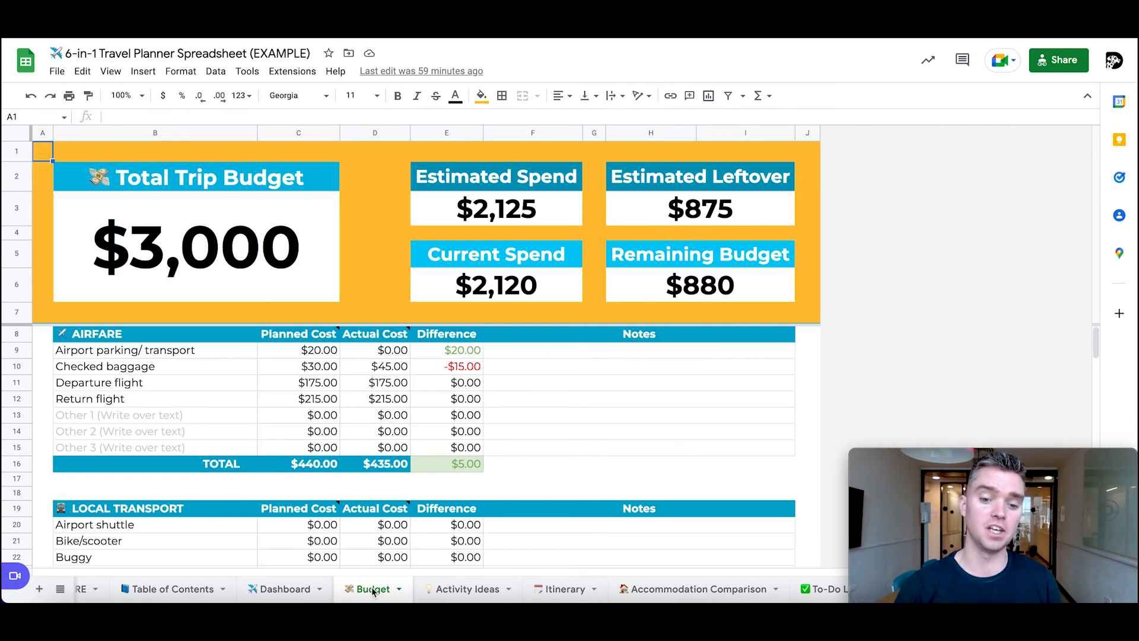
# Step: Switch to the Activity Ideas sheet and review its activity, excitement level and cost columns
pyautogui.click(457, 590)
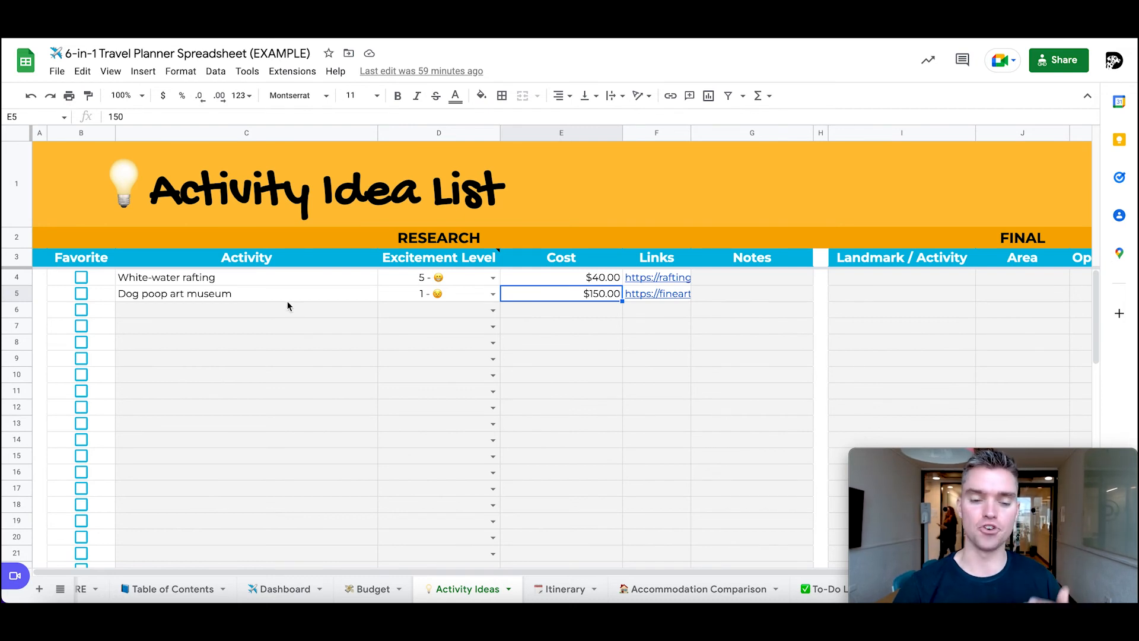
pyautogui.click(421, 313)
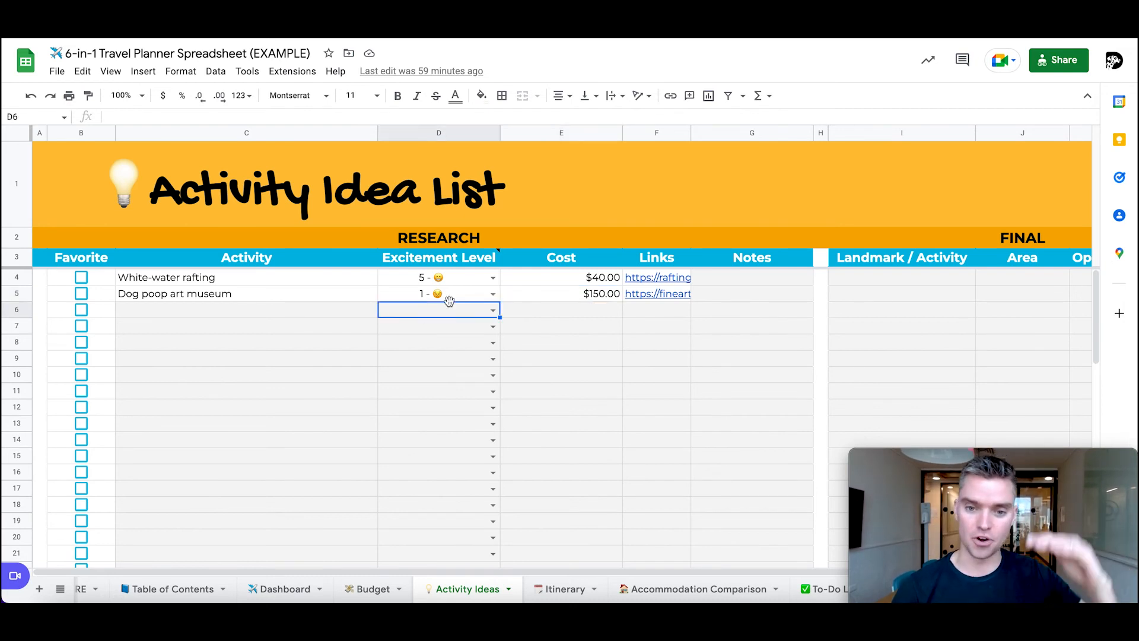
pyautogui.click(556, 325)
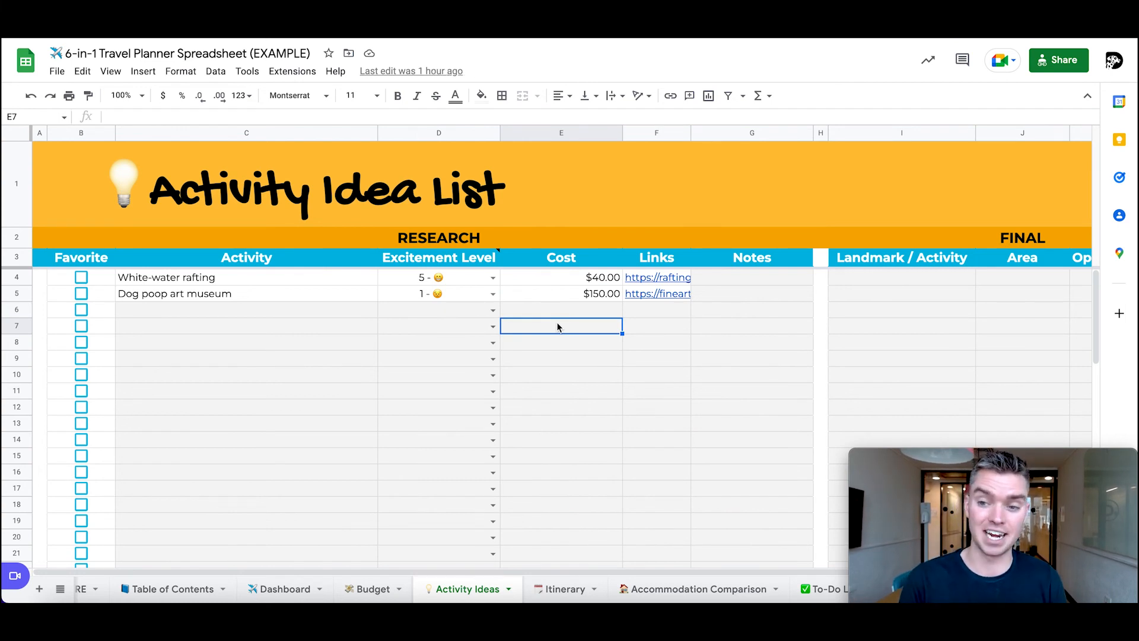
# Step: Switch to the Itinerary sheet and examine the half-hour schedule under the Day 1 and Day 2 headings
pyautogui.click(563, 589)
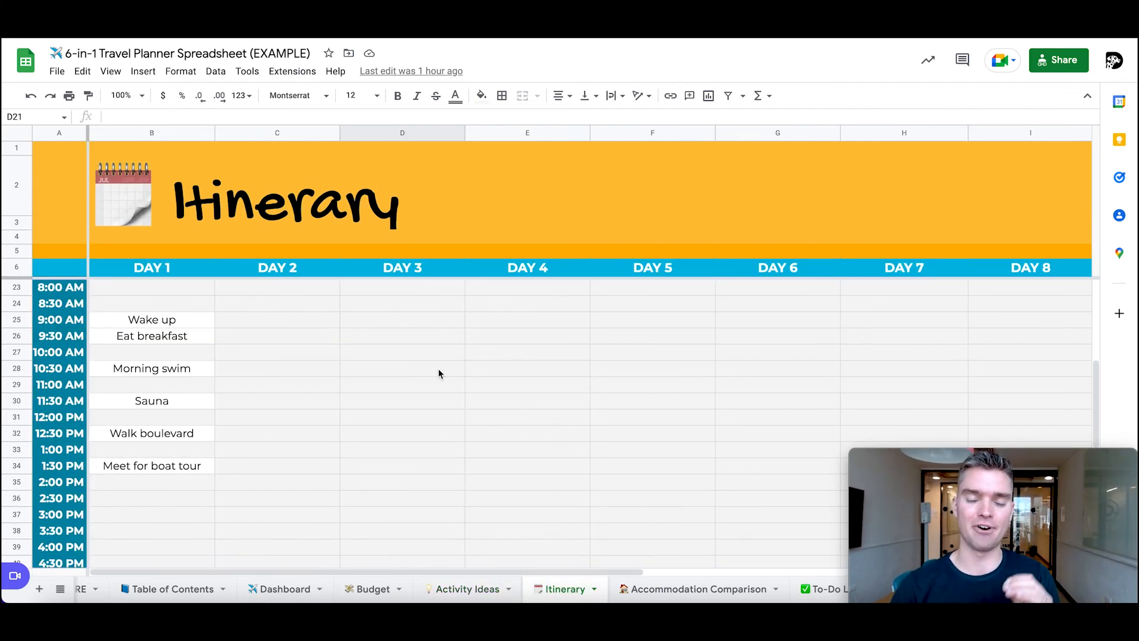
pyautogui.click(194, 274)
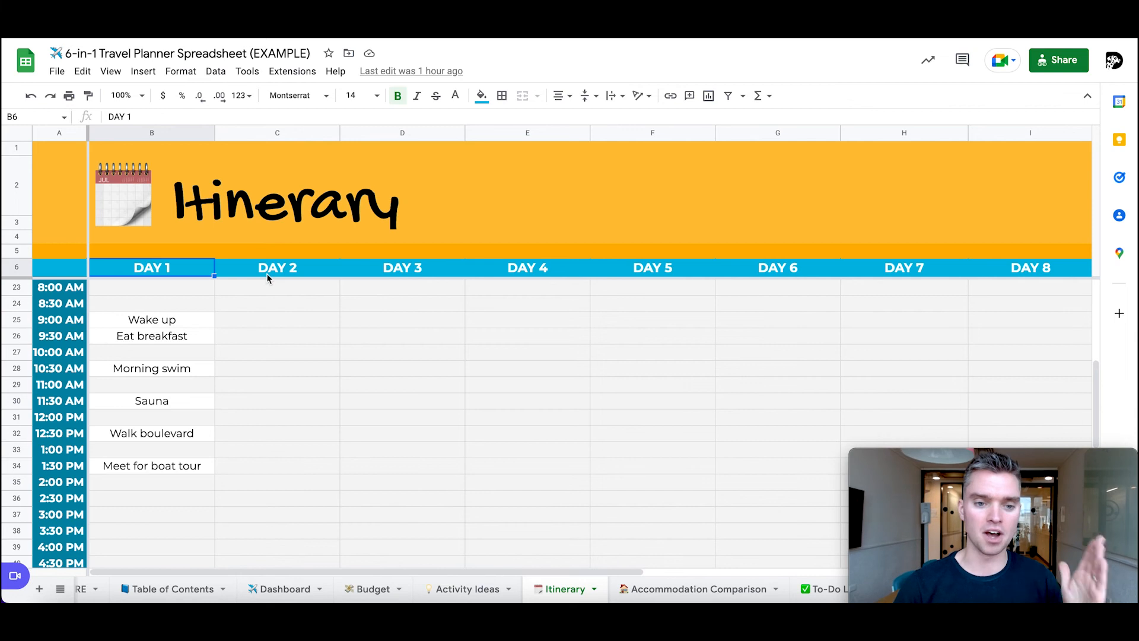
pyautogui.click(267, 273)
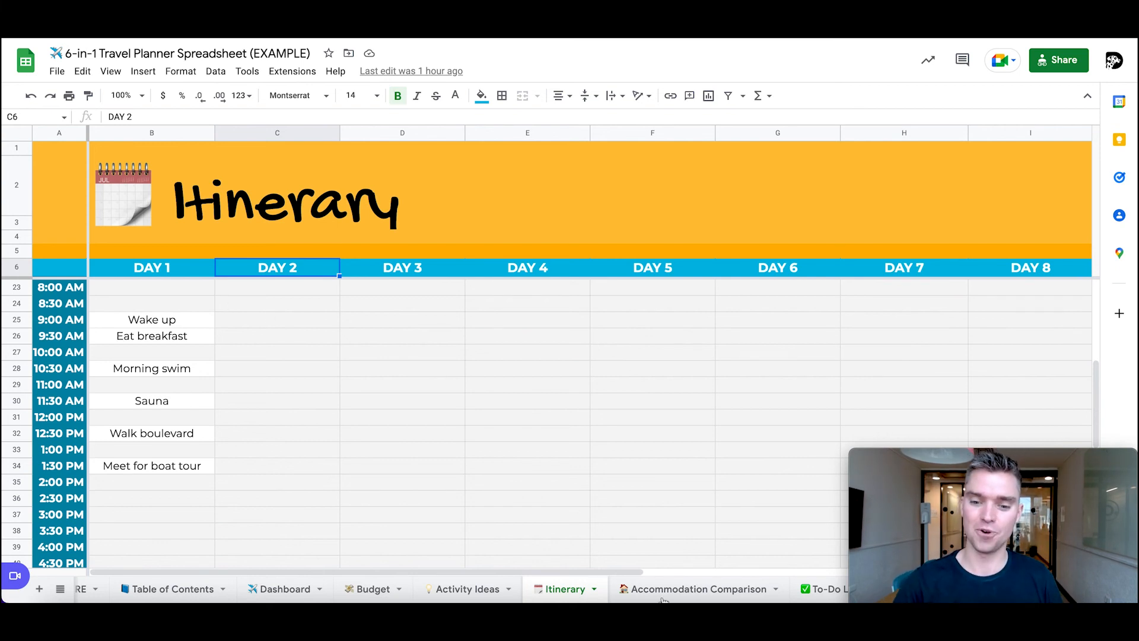
# Step: Examine the Accommodation Comparison sheet's columns for Ocean Spa Resort, from the check-in date across to Pros, Cons and Chosen
pyautogui.click(698, 587)
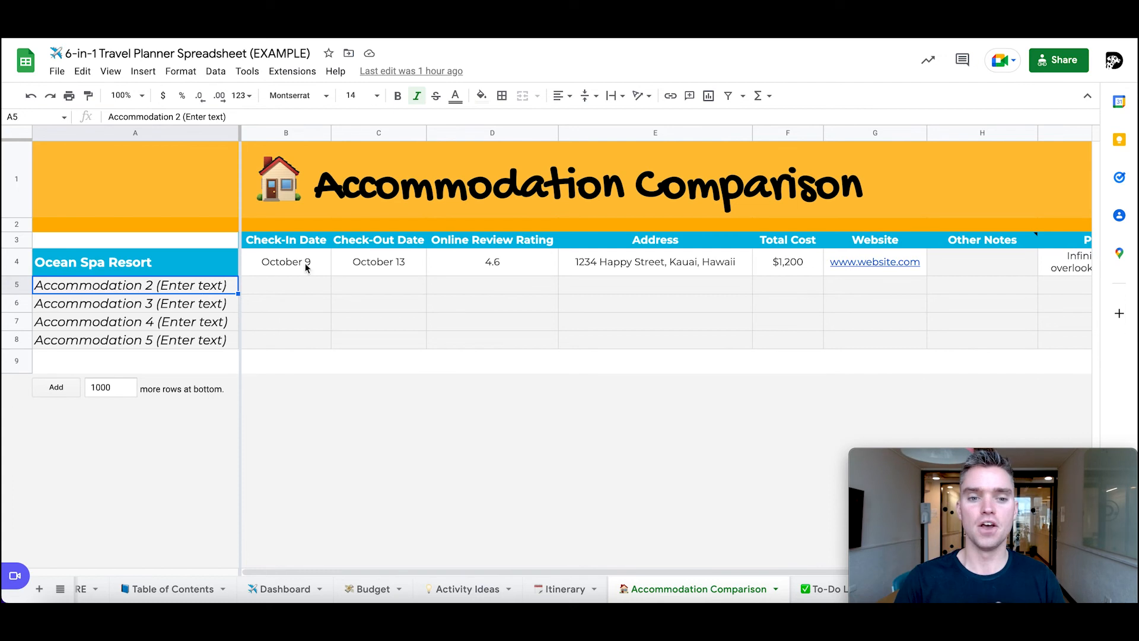
pyautogui.click(519, 296)
pyautogui.hscroll(2, 519, 296)
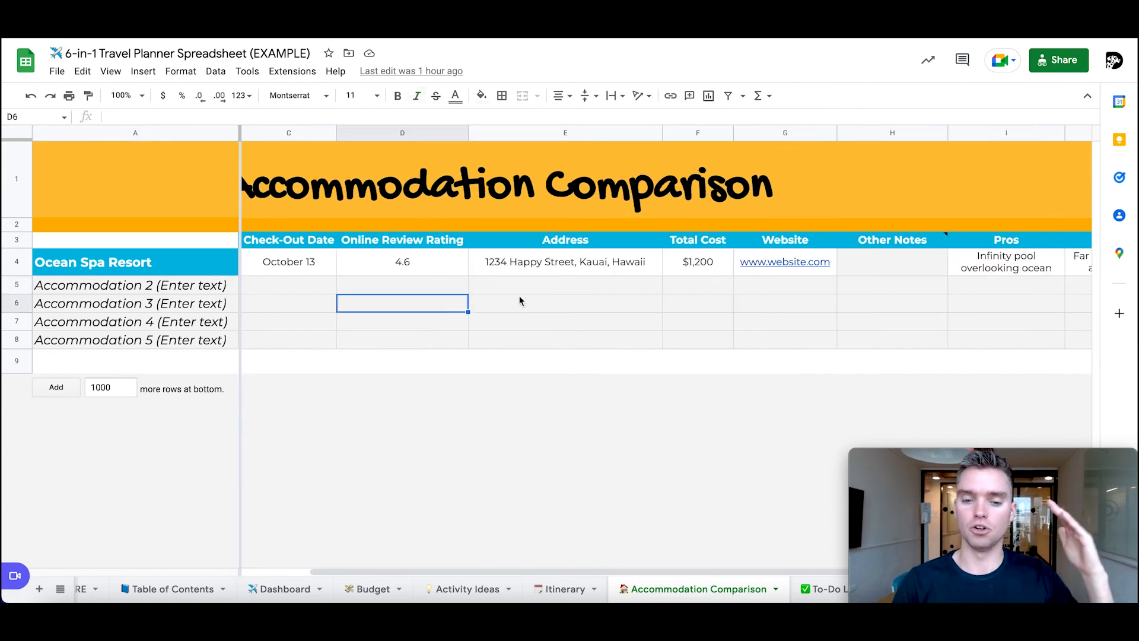
pyautogui.hscroll(4, 584, 297)
pyautogui.click(754, 291)
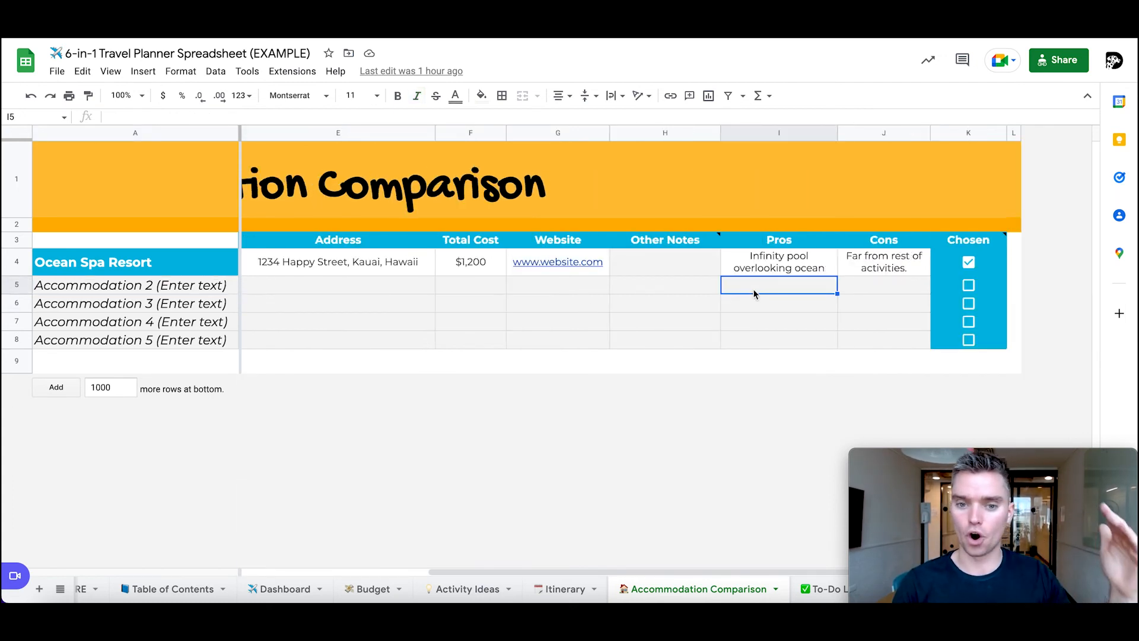
pyautogui.click(868, 304)
pyautogui.click(553, 305)
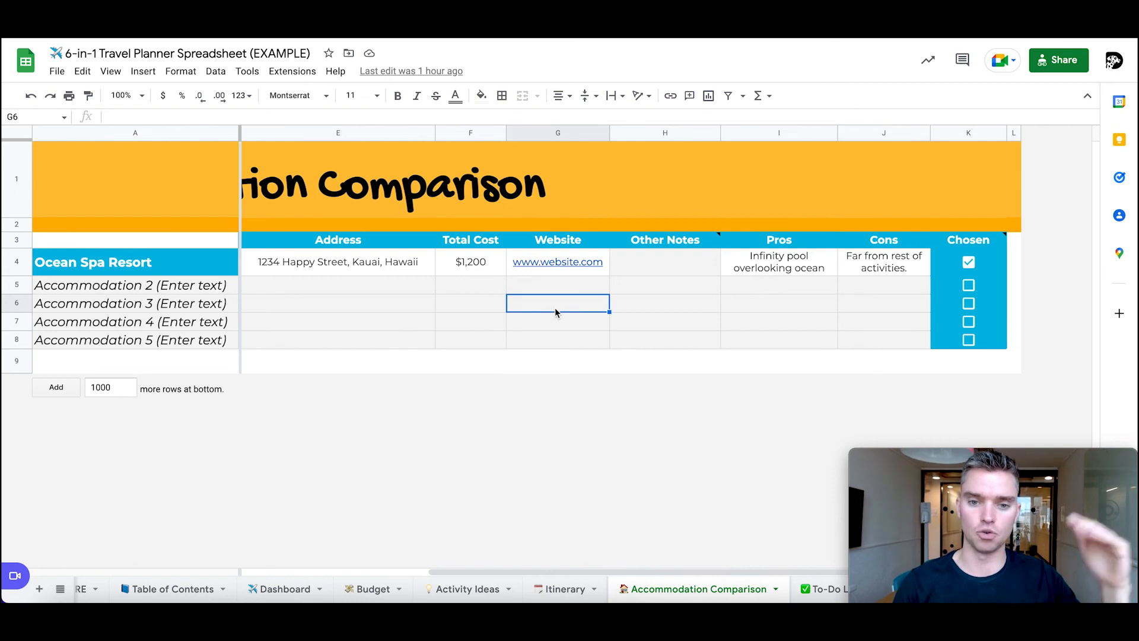
pyautogui.click(464, 309)
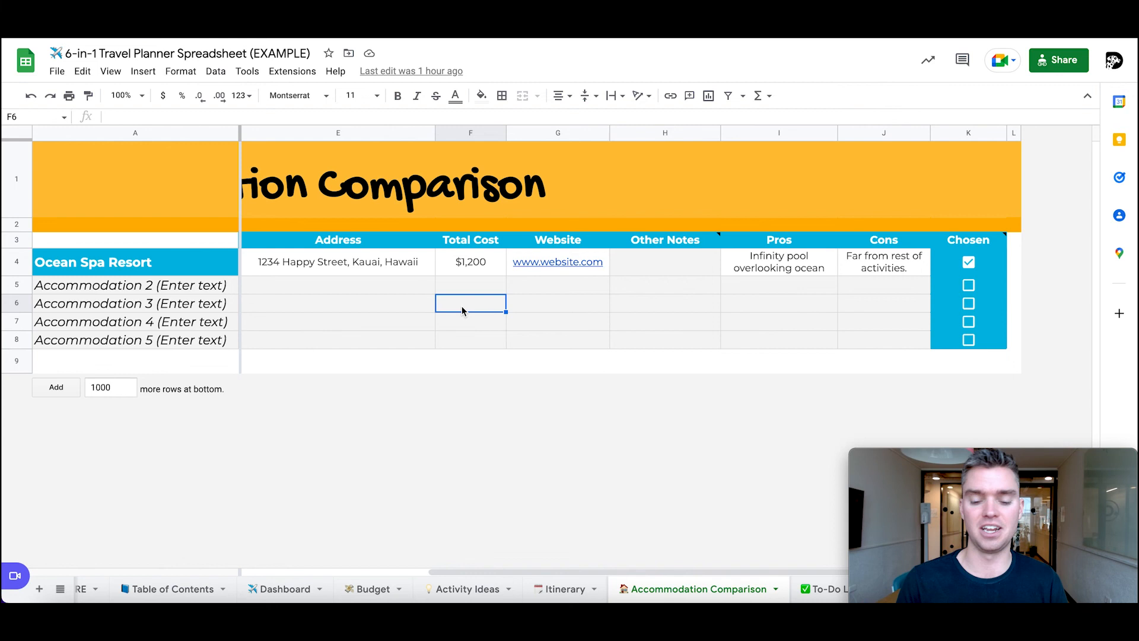
# Step: On the To-Do List sheet, enter sample text in the first empty 1+ Month row and clear it again
pyautogui.click(808, 587)
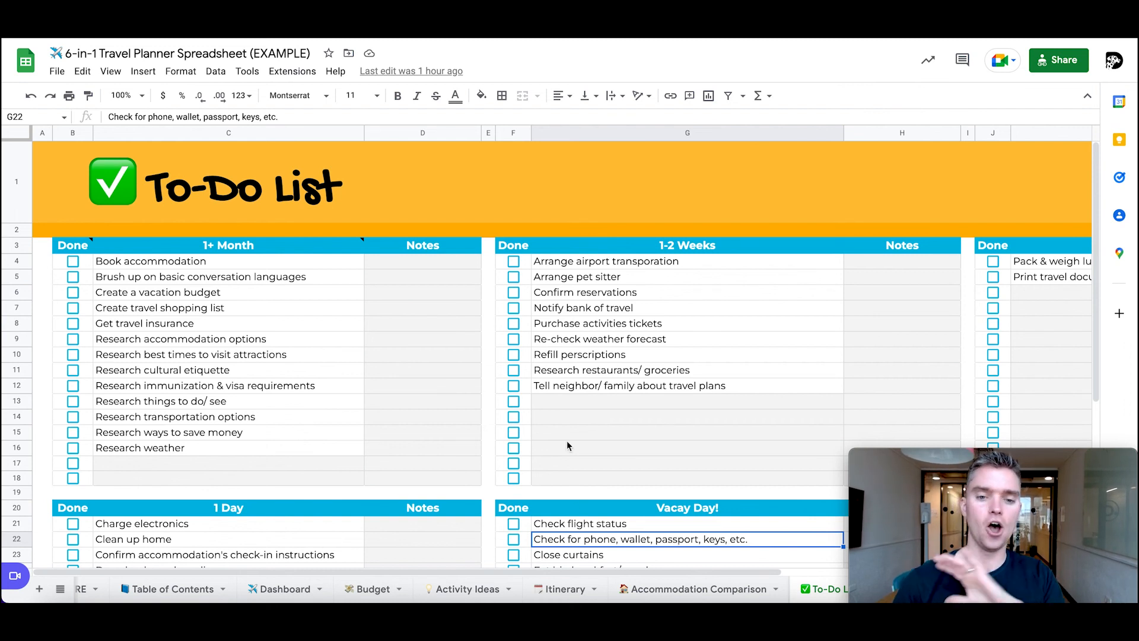
pyautogui.click(305, 464)
pyautogui.write('sffads')
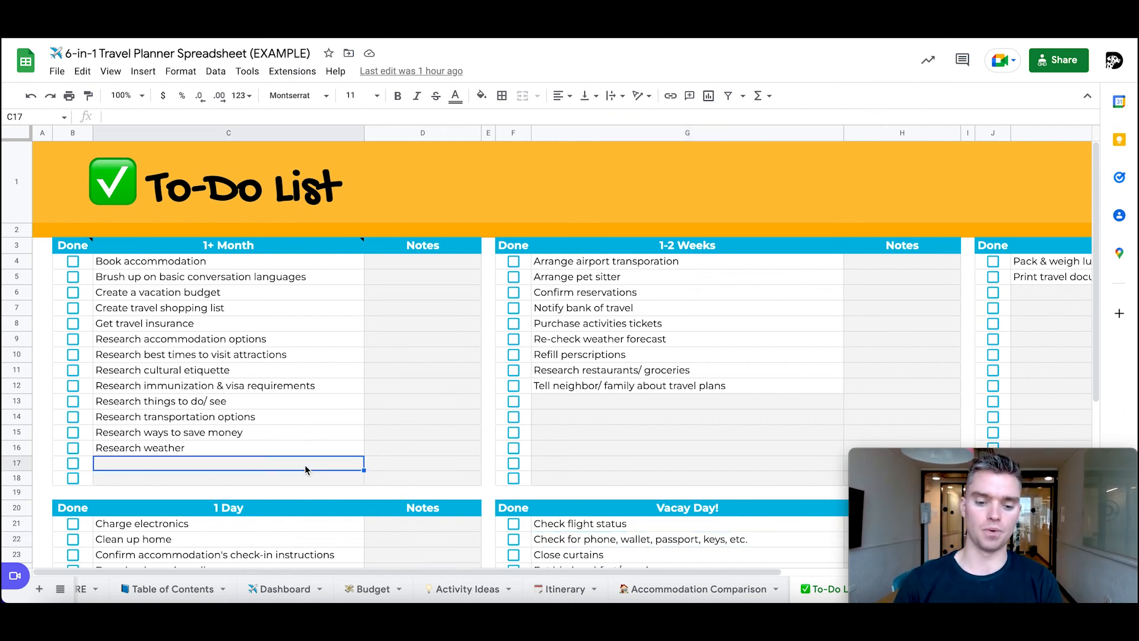
pyautogui.click(355, 420)
pyautogui.click(241, 467)
pyautogui.press('Delete')
# Step: View the Packing List sheet and the Unique Places sheet of the travel planner
pyautogui.hscroll(3, 725, 589)
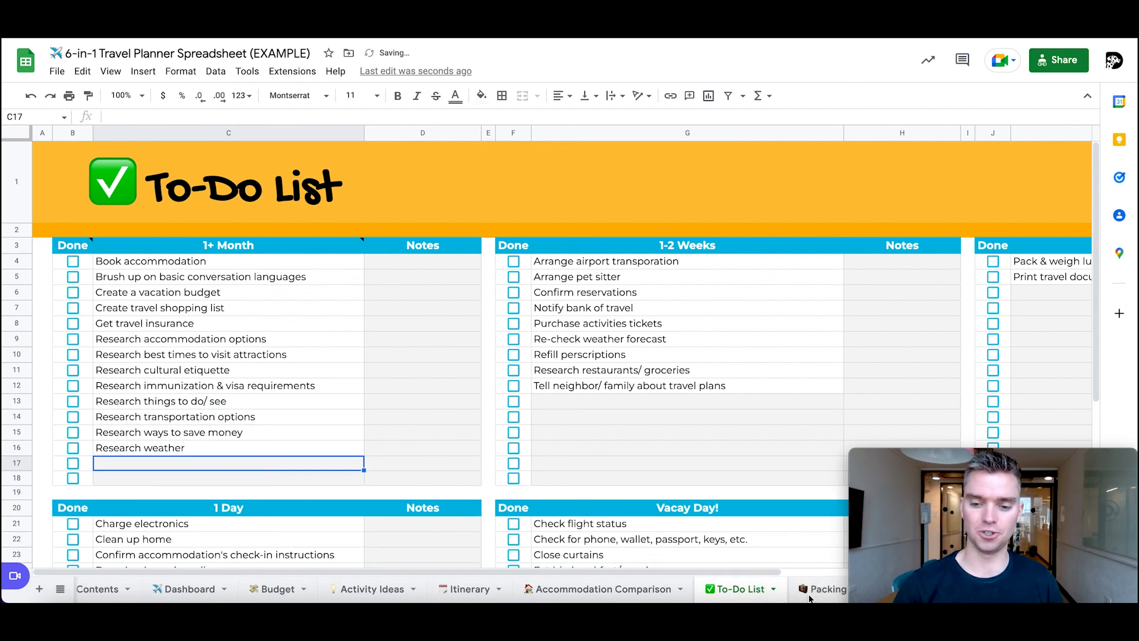
pyautogui.click(725, 591)
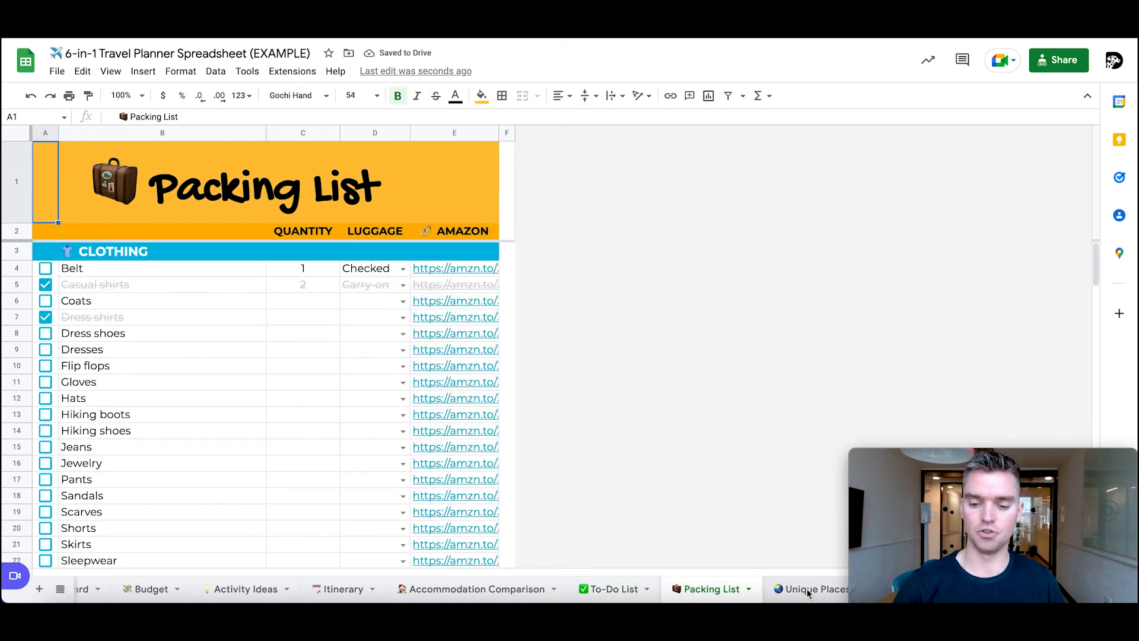
pyautogui.click(807, 589)
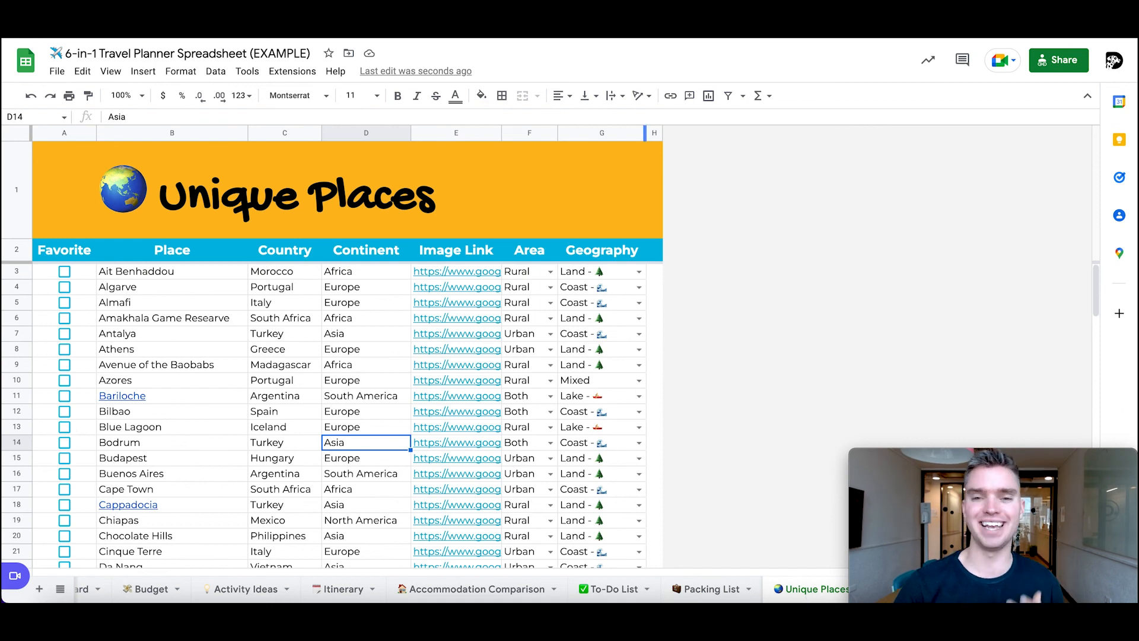